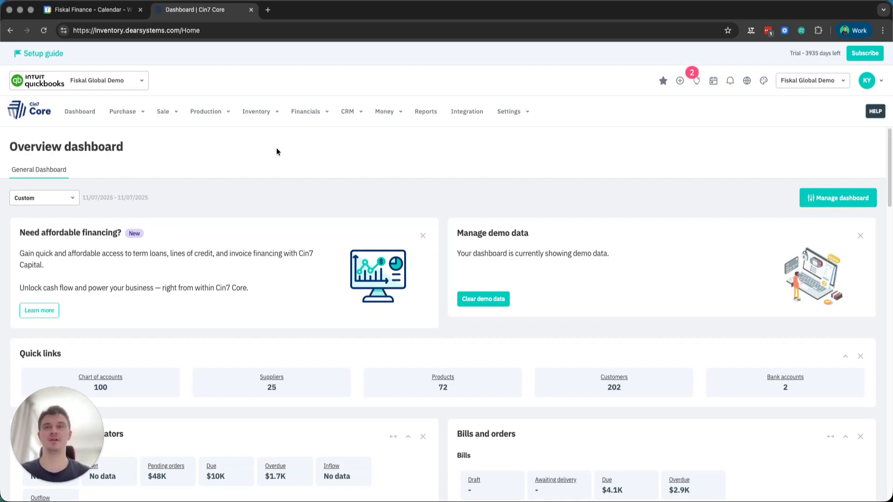
- Start a new product with the SKU COFFEE-BEANS-KGs and the product name Coffee Beans Kilograms
{"action": "left_click", "coordinate": [256, 114]}
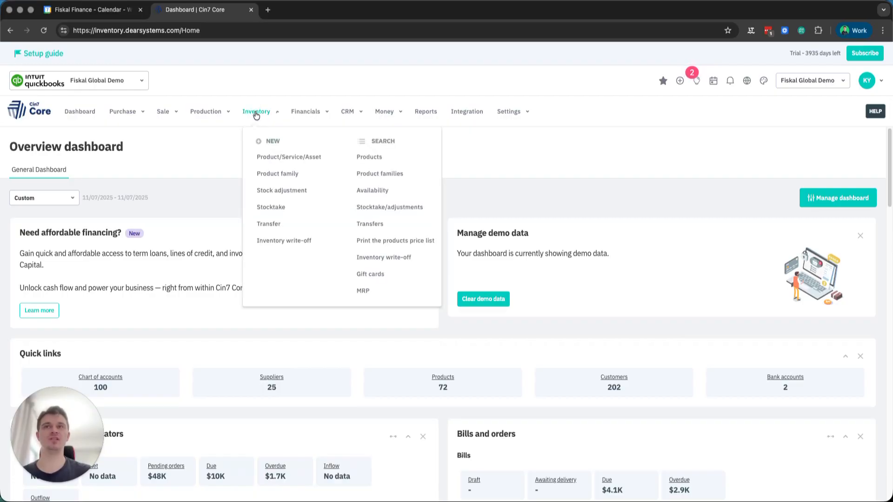
{"action": "left_click", "coordinate": [259, 157]}
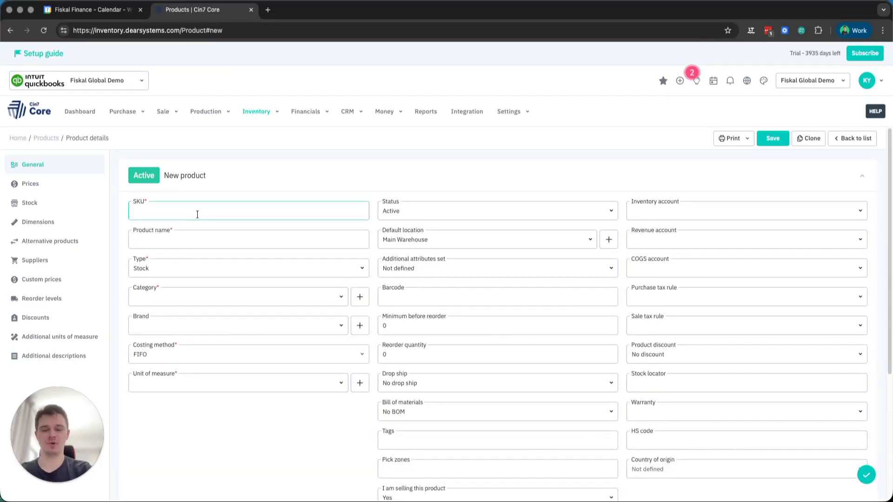
{"action": "type", "text": "CO"}
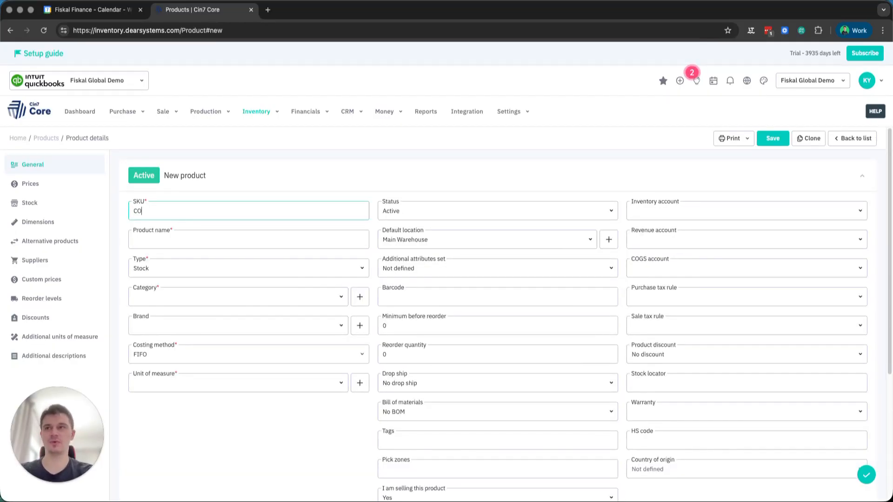
{"action": "type", "text": "FFEE-"}
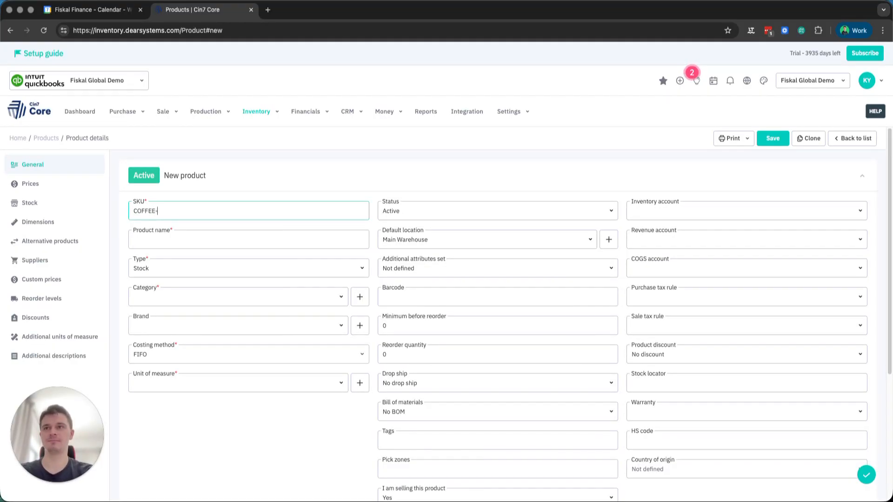
{"action": "type", "text": "BEANS-KGs"}
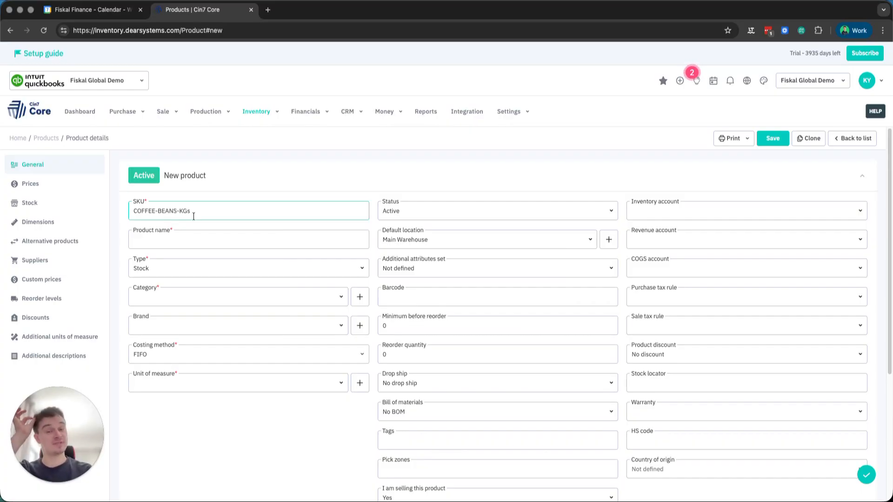
{"action": "left_click", "coordinate": [177, 242]}
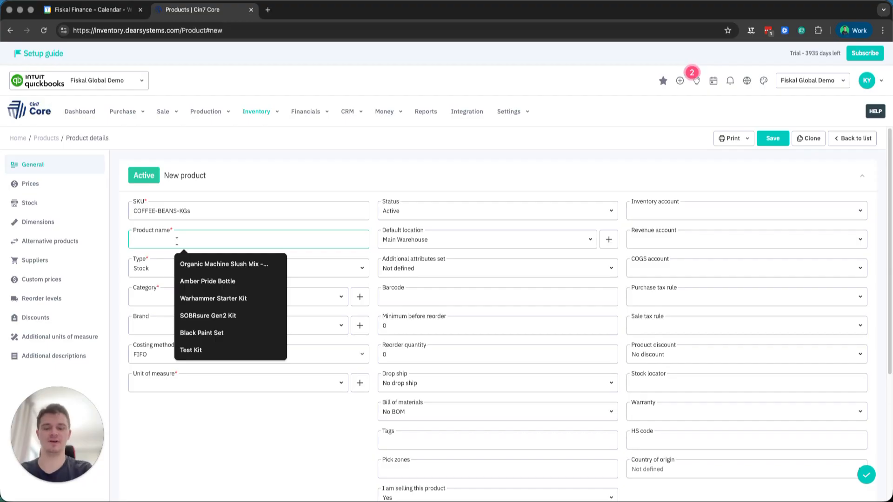
{"action": "type", "text": "Coffee Beans K"}
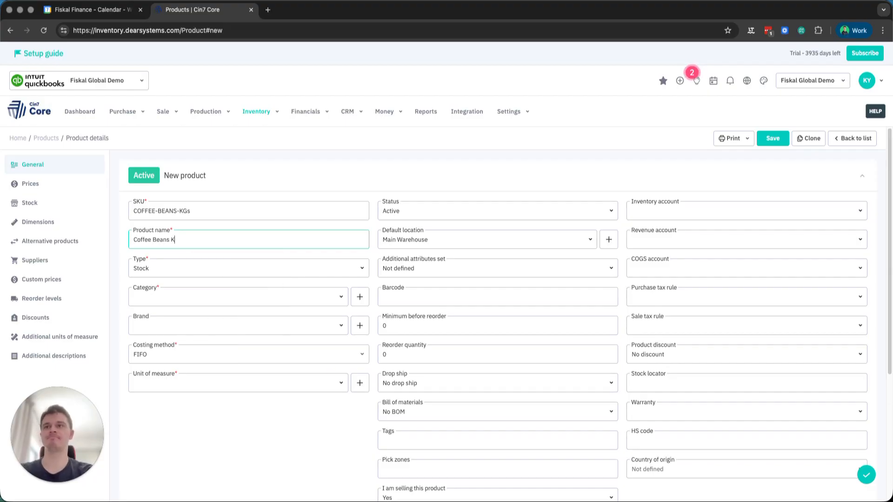
{"action": "type", "text": "ilograms"}
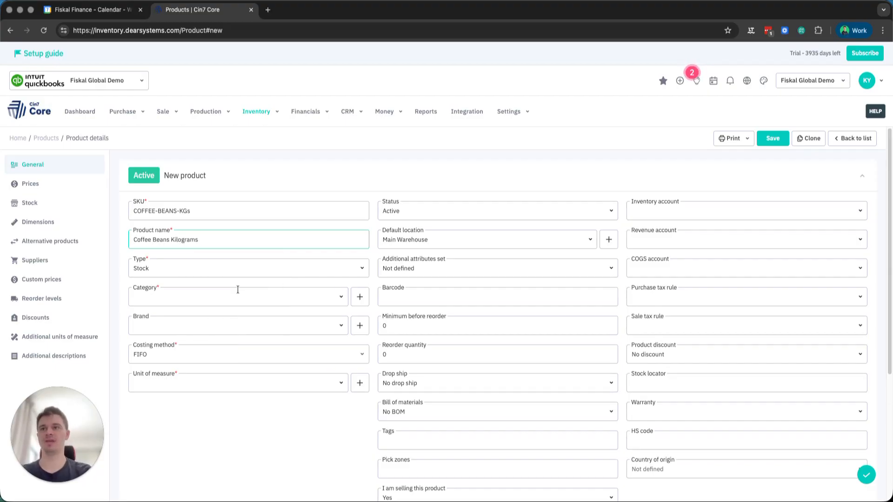
- Assign the Raw Material category to the new kilogram product
{"action": "left_click", "coordinate": [341, 298]}
{"action": "type", "text": "ra"}
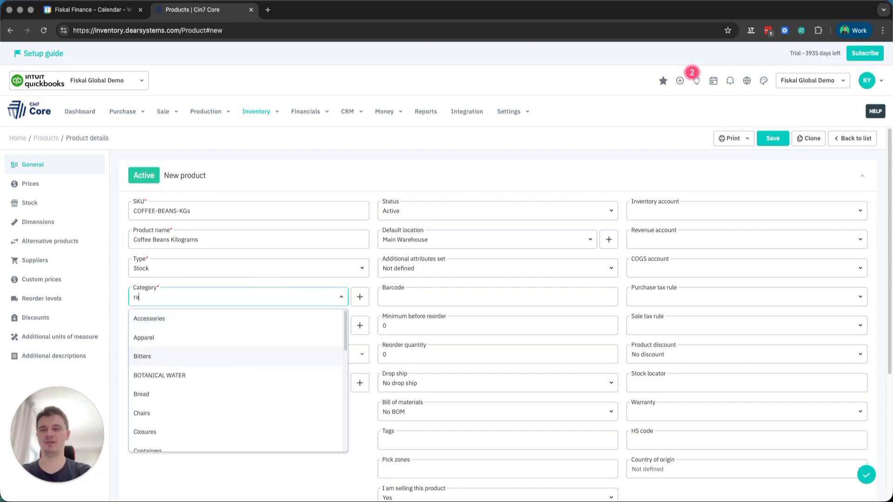
{"action": "type", "text": "w Material"}
{"action": "left_click", "coordinate": [174, 318]}
{"action": "left_click", "coordinate": [176, 405]}
- Set the kilogram product's unit of measure to kg and save the product
{"action": "left_click", "coordinate": [336, 385]}
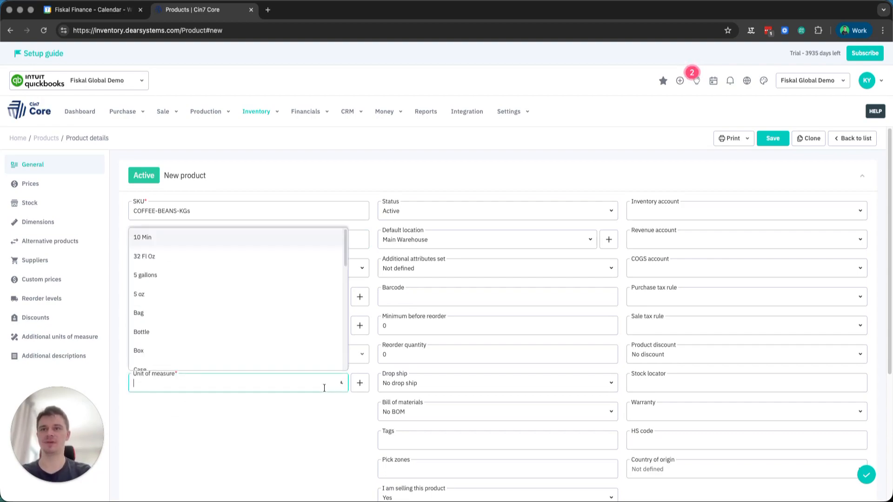
{"action": "type", "text": "kil"}
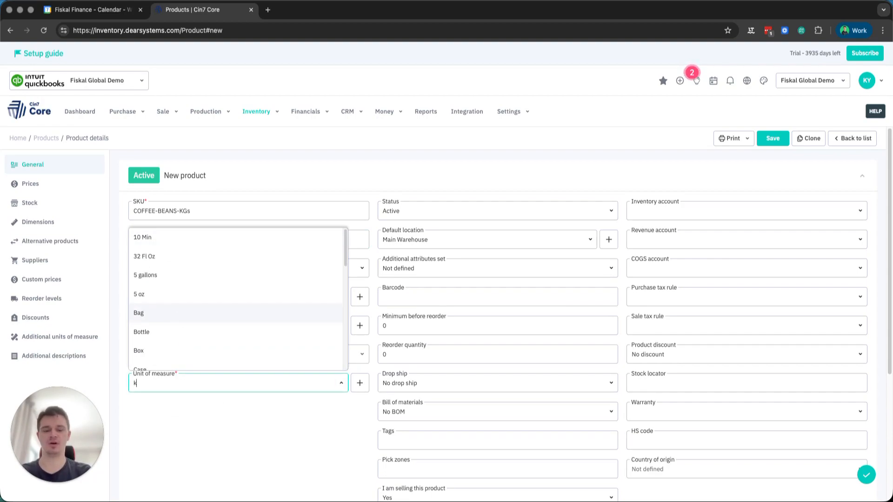
{"action": "key", "text": "BackSpace"}
{"action": "key", "text": "BackSpace"}
{"action": "type", "text": "g"}
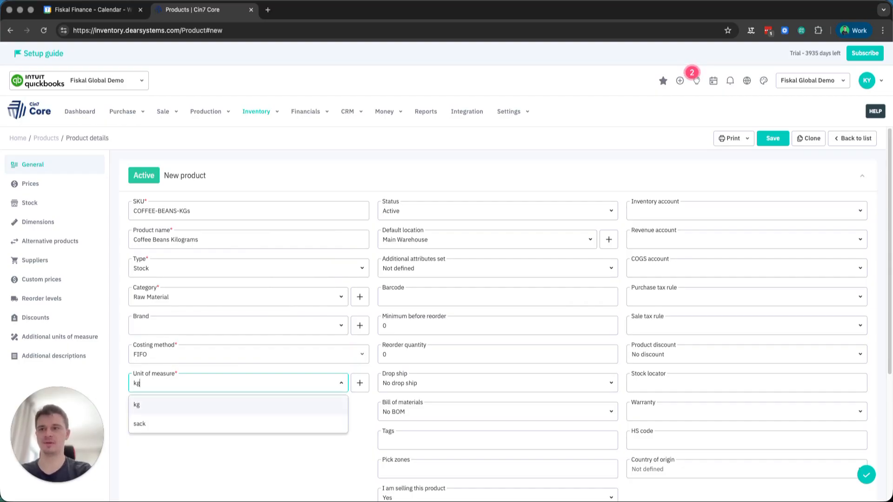
{"action": "left_click", "coordinate": [171, 404]}
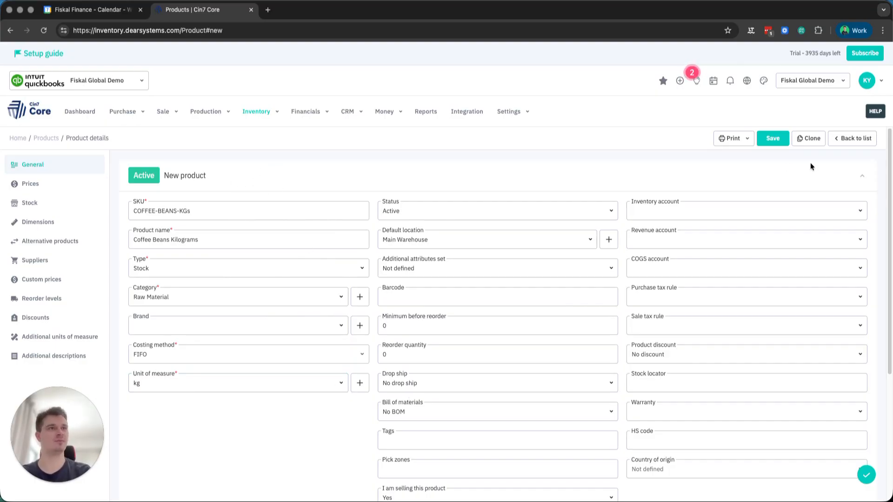
{"action": "left_click", "coordinate": [779, 141]}
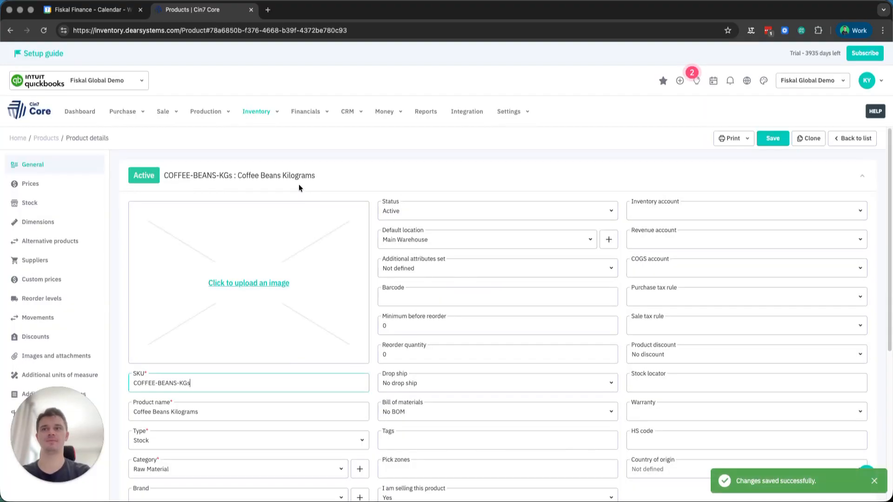
- Clone the kilogram product, giving the copy the SKU COFFEE-BEANS-LBS and the name Coffee Beans Pounds
{"action": "left_click", "coordinate": [808, 145]}
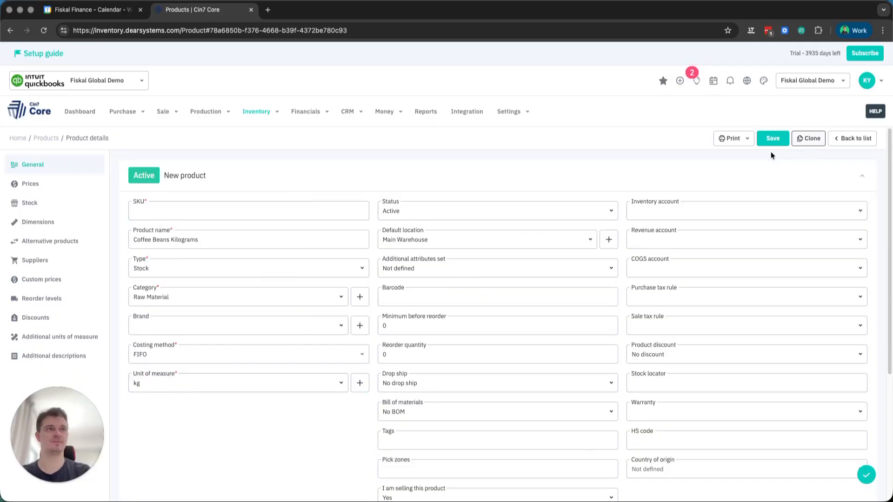
{"action": "left_click", "coordinate": [206, 213]}
{"action": "type", "text": "COFFE"}
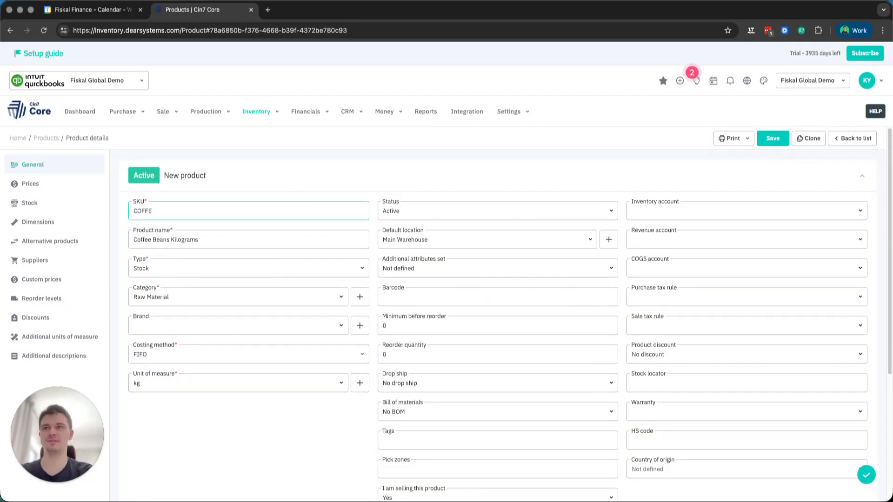
{"action": "type", "text": "E-BEANS-LBS"}
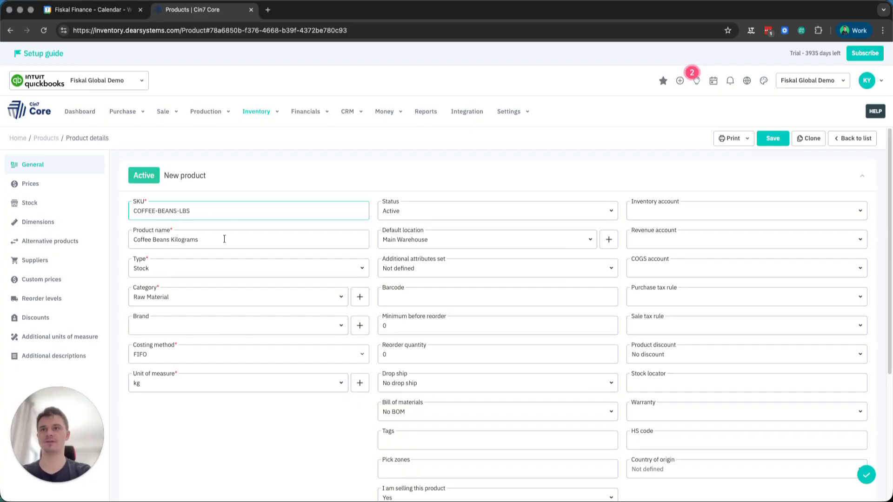
{"action": "double_click", "coordinate": [185, 240]}
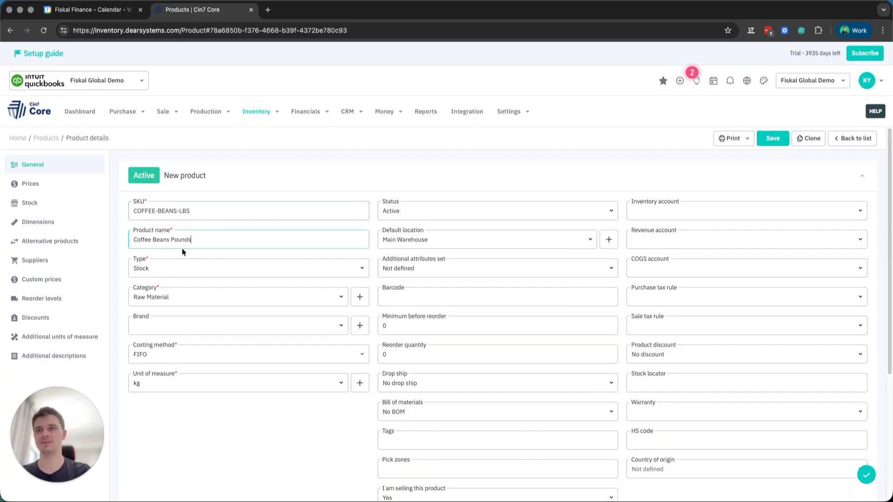
- Set the cloned product's unit of measure to lbs and save it
{"action": "left_click", "coordinate": [339, 387]}
{"action": "type", "text": "lbs"}
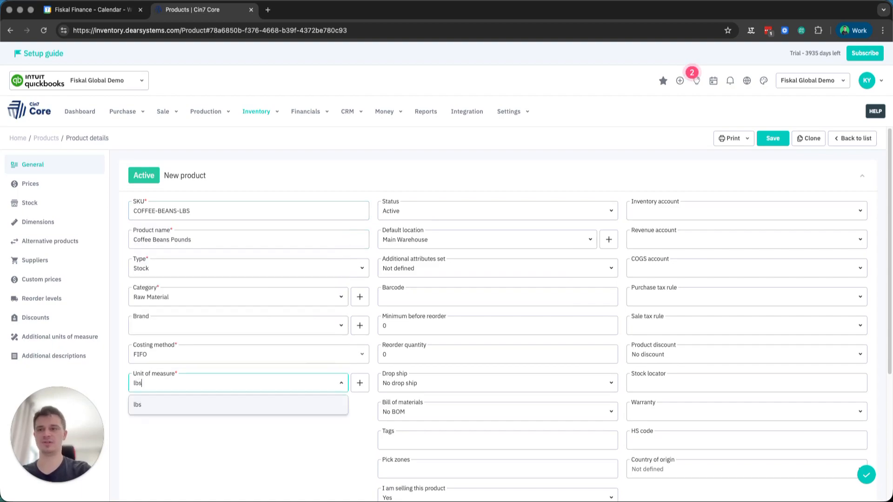
{"action": "left_click", "coordinate": [250, 405]}
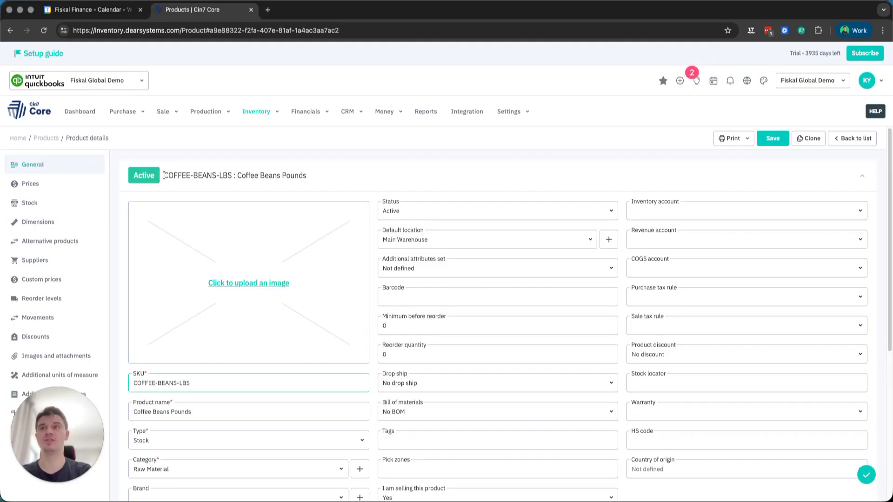
{"action": "left_click_drag", "start_coordinate": [164, 176], "coordinate": [303, 176]}
{"action": "left_click", "coordinate": [307, 176]}
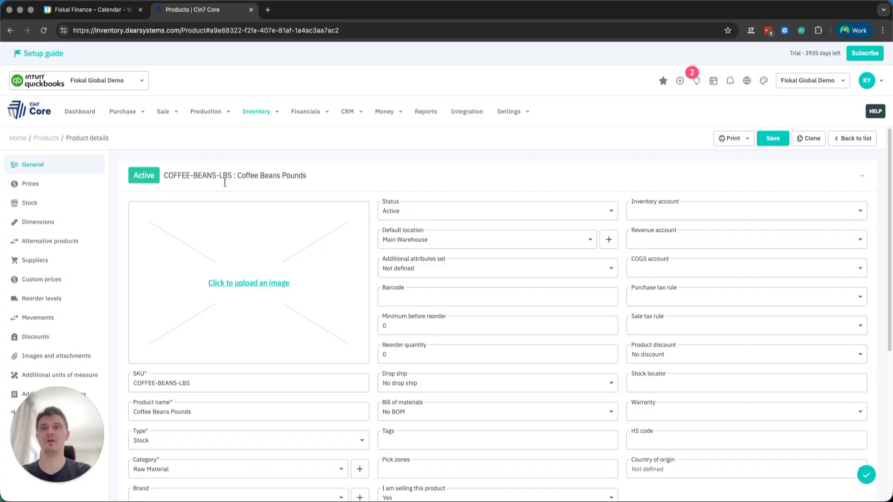
- Add the existing product COFFEE-BEANS-KGs as an additional unit of measure of Coffee Beans Pounds
{"action": "scroll", "coordinate": [38, 326], "scroll_direction": "down", "scroll_amount": 1}
{"action": "left_click", "coordinate": [41, 353]}
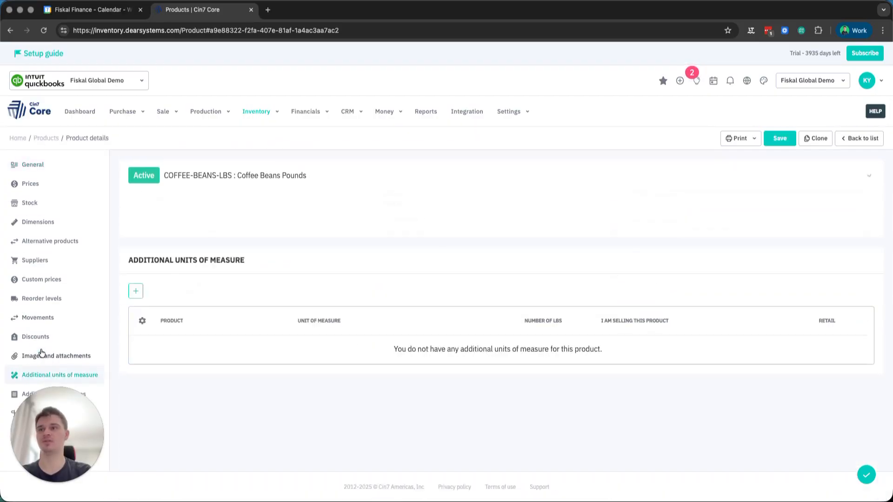
{"action": "left_click", "coordinate": [133, 250]}
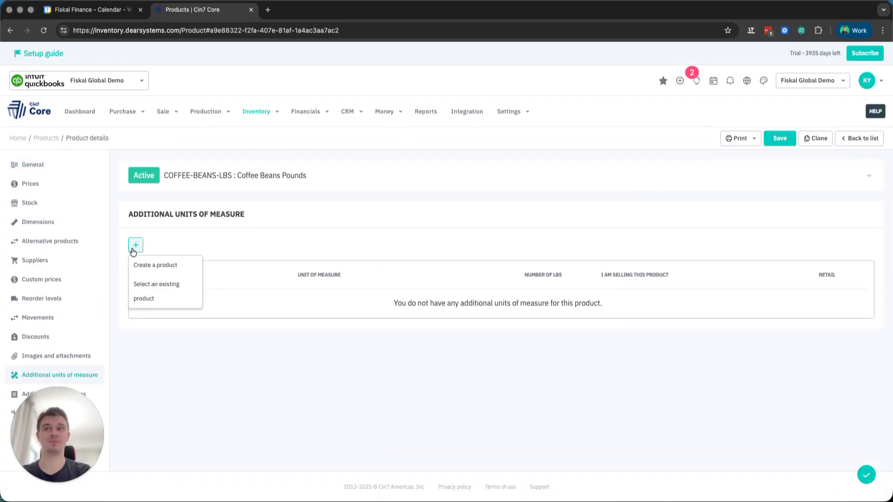
{"action": "left_click", "coordinate": [153, 297]}
{"action": "type", "text": "CO"}
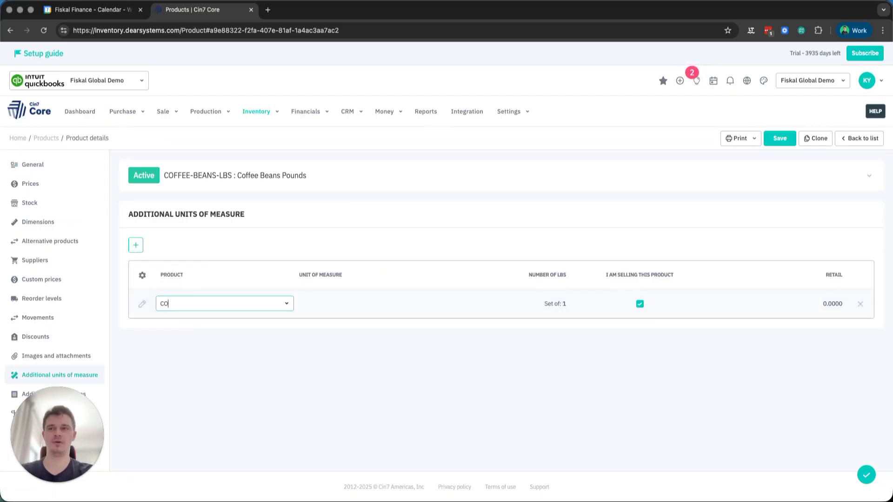
{"action": "type", "text": "FFEE"}
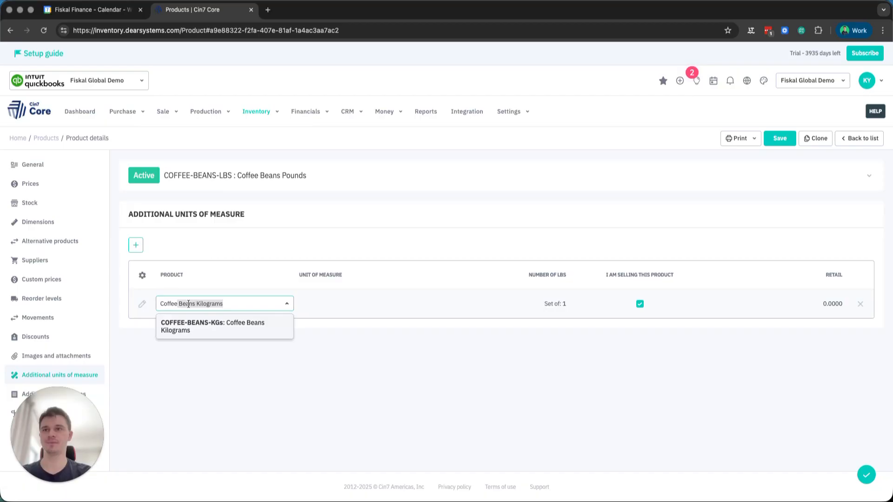
{"action": "left_click", "coordinate": [212, 327]}
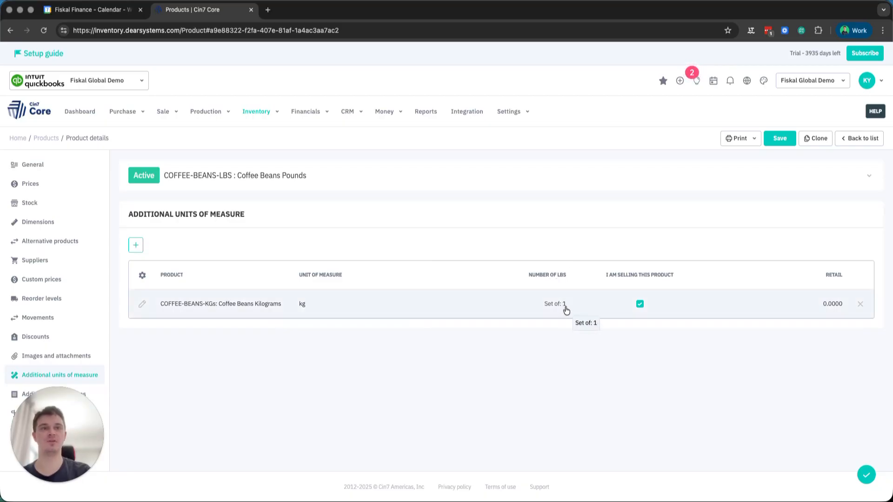
- Set the number of lbs per kg to 2.20462, save the product and reopen its additional units of measure
{"action": "left_click", "coordinate": [566, 310]}
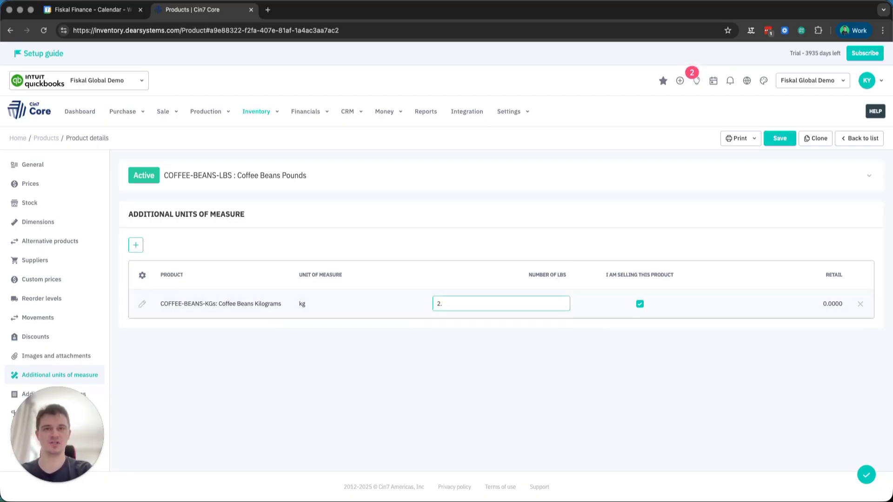
{"action": "type", "text": "2.20462"}
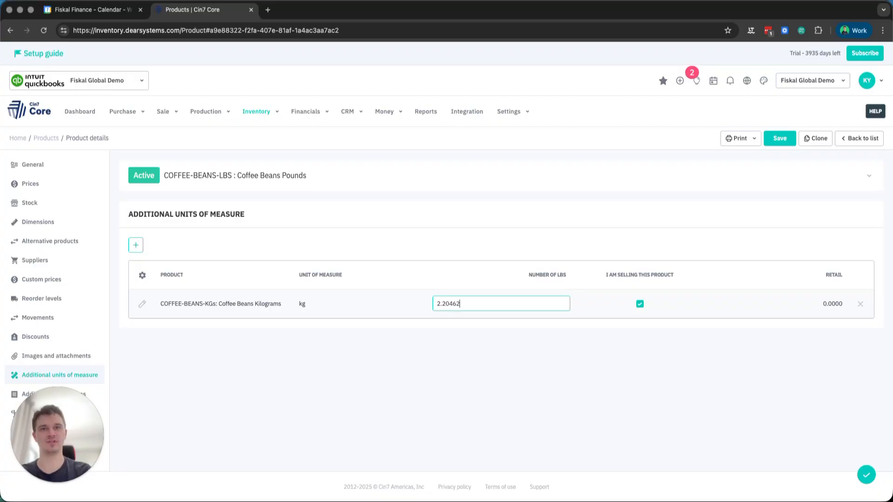
{"action": "left_click", "coordinate": [514, 382]}
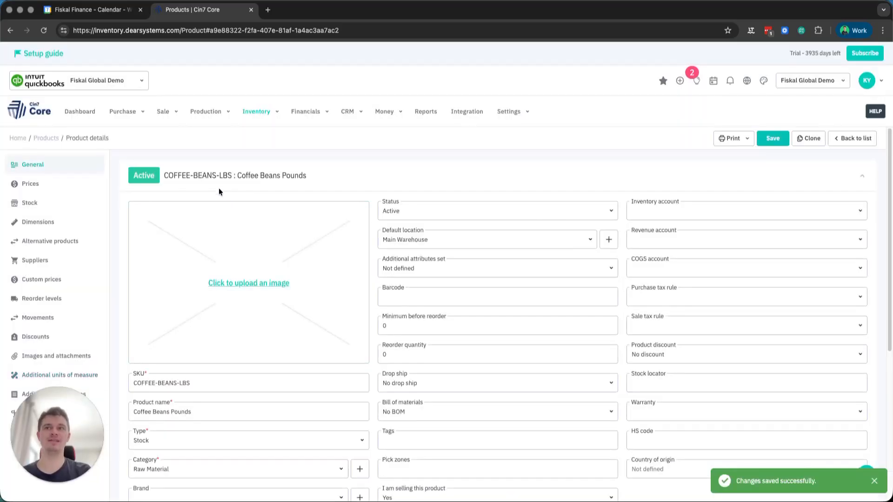
{"action": "left_click", "coordinate": [59, 376]}
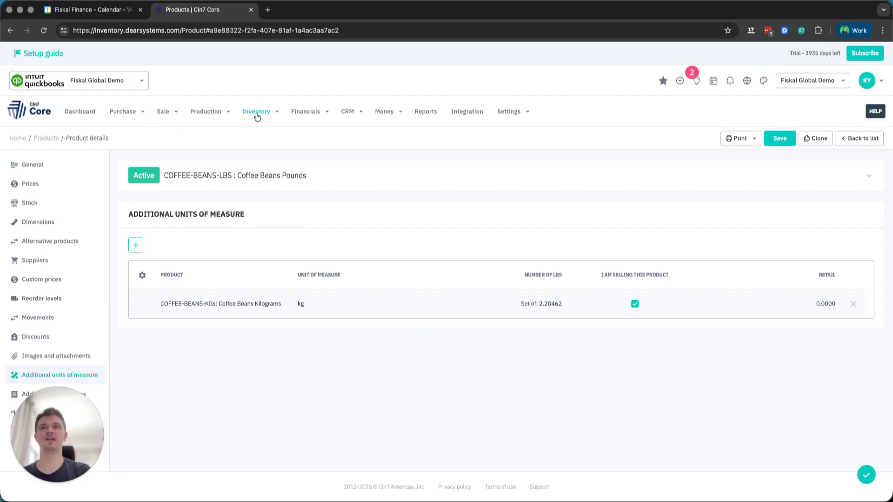
- Search the product list for COFFEE in a new browser tab and open the bill of materials of COFFEE-BEANS-KGs
{"action": "left_click", "coordinate": [257, 112]}
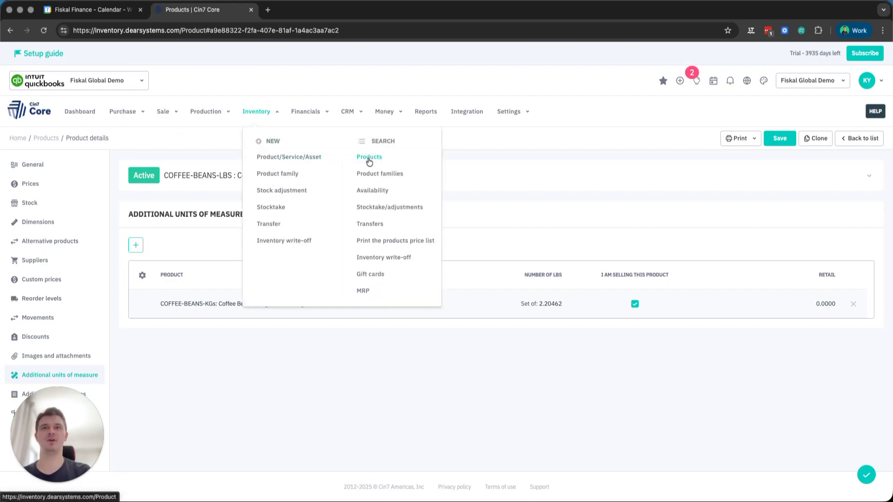
{"action": "left_click", "coordinate": [374, 162], "text": "super"}
{"action": "left_click", "coordinate": [305, 10]}
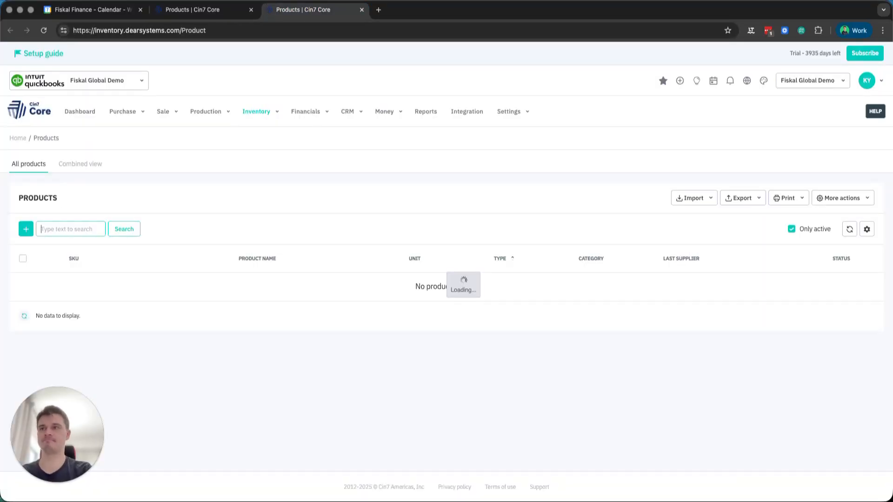
{"action": "type", "text": "COFFEE"}
{"action": "key", "text": "Return"}
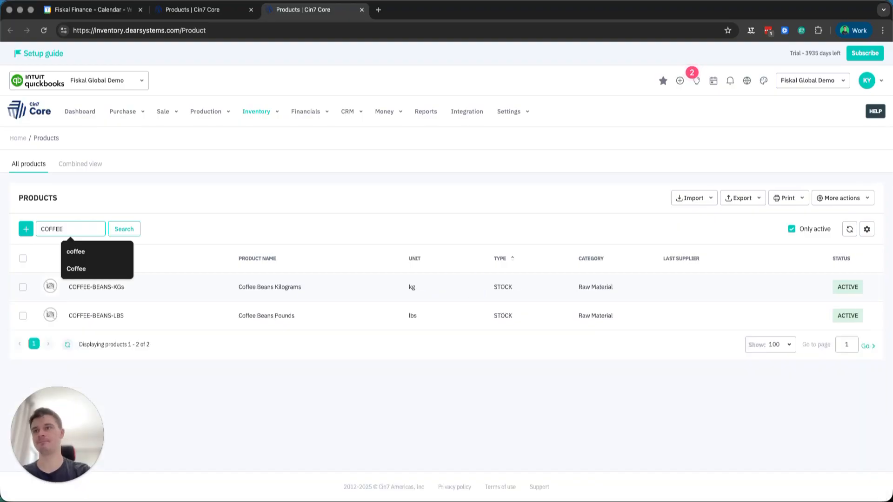
{"action": "left_click", "coordinate": [193, 294], "text": "super"}
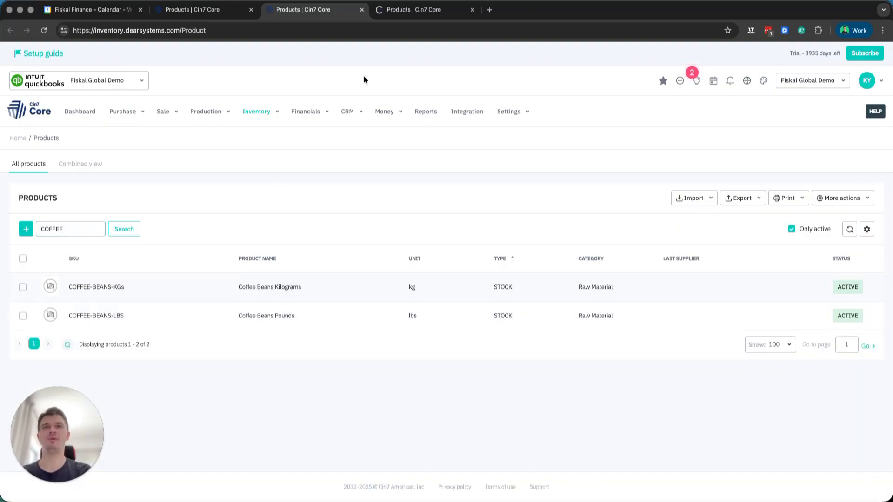
{"action": "left_click", "coordinate": [411, 13]}
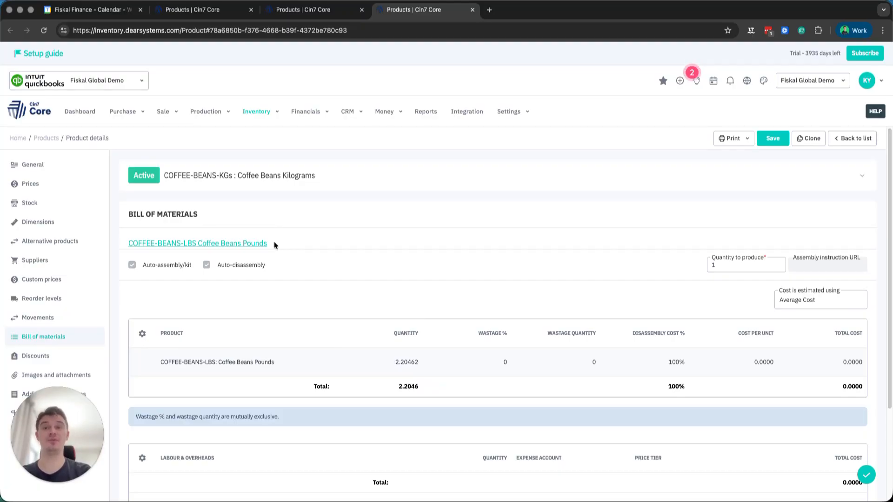
- Create a new simple purchase with Cyberdyne Systems as the supplier
{"action": "left_click", "coordinate": [126, 111]}
{"action": "left_click", "coordinate": [146, 158]}
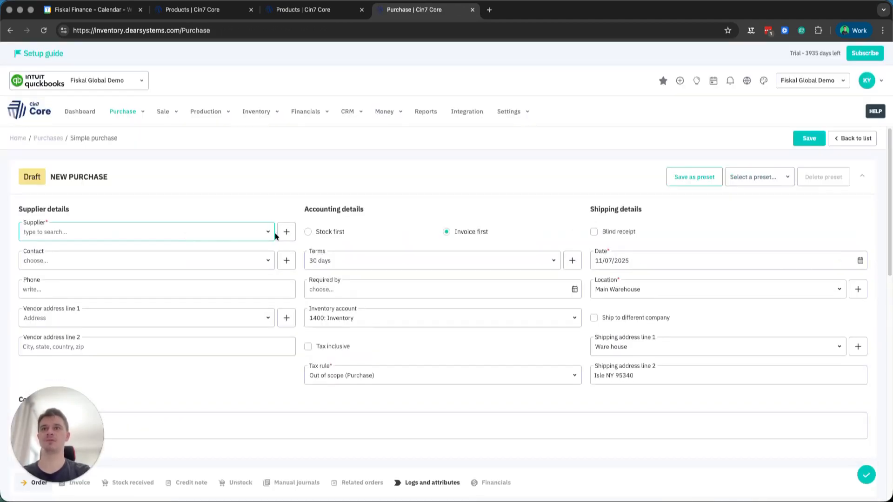
{"action": "left_click", "coordinate": [266, 232]}
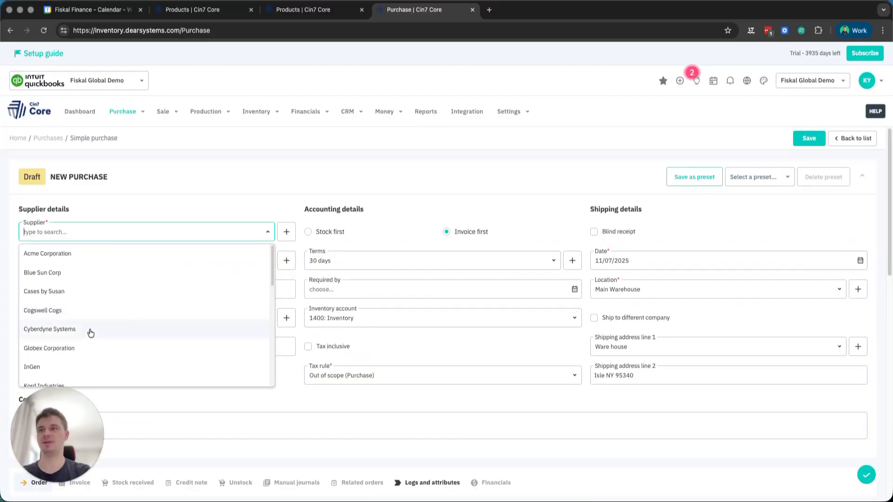
{"action": "left_click", "coordinate": [88, 329]}
- Add an order line for COFFEE-BEANS-KGs with a quantity of 200 kg at a price of 1
{"action": "scroll", "coordinate": [455, 310], "scroll_direction": "down", "scroll_amount": 7}
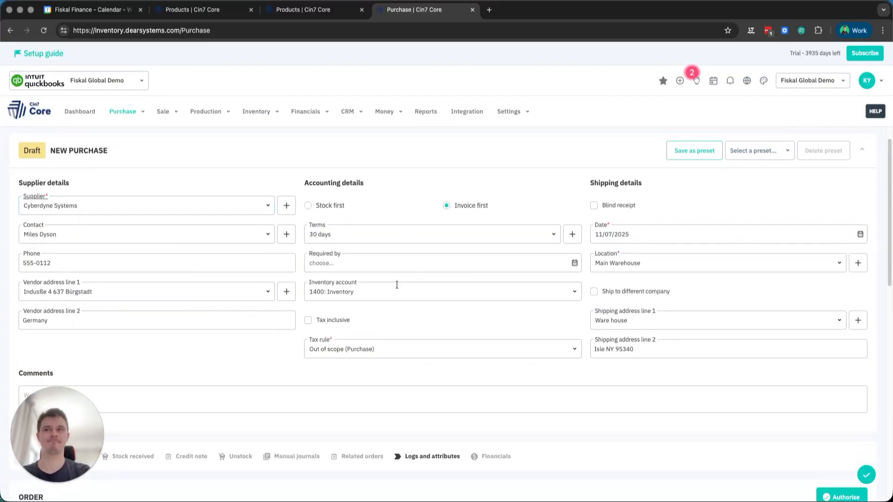
{"action": "left_click", "coordinate": [26, 233]}
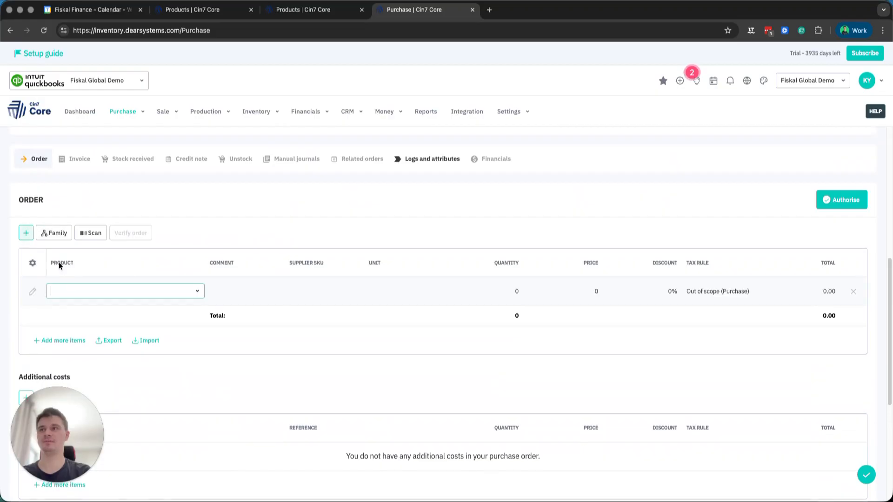
{"action": "type", "text": "COFFEE"}
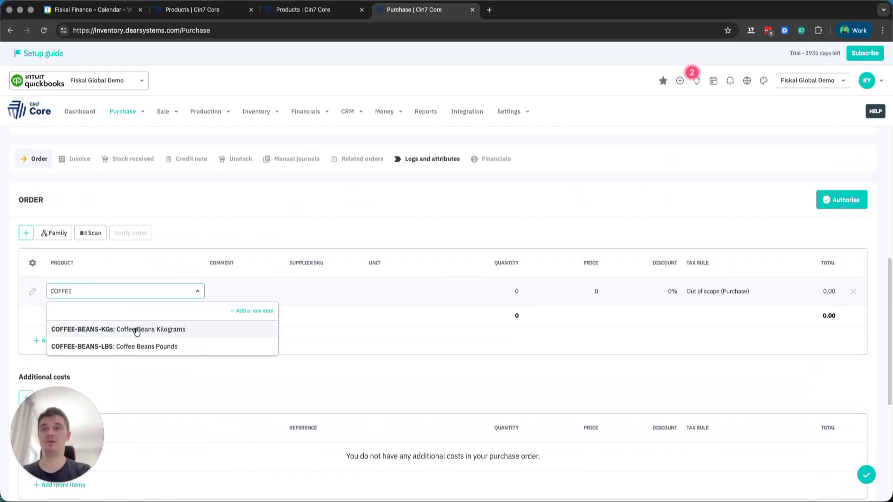
{"action": "left_click", "coordinate": [136, 330]}
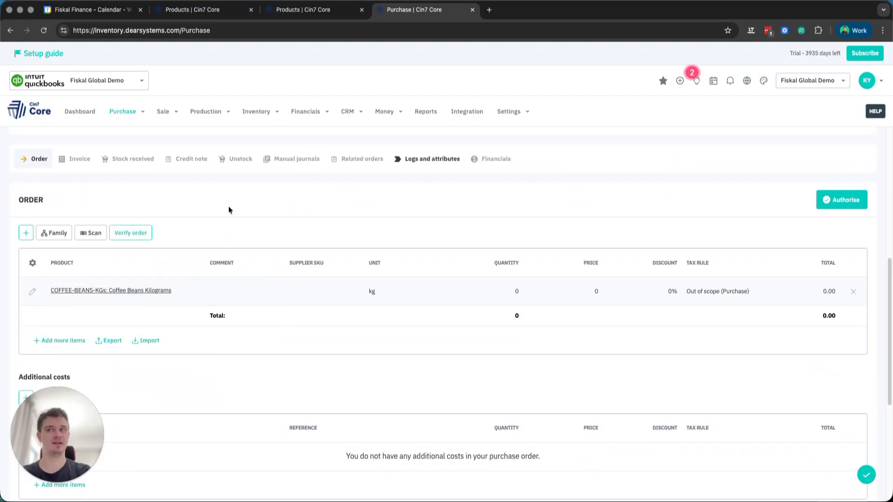
{"action": "type", "text": "200"}
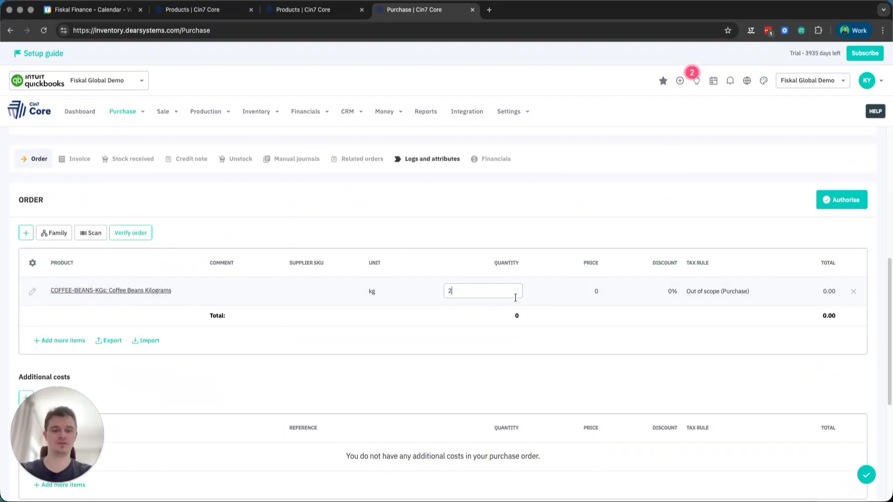
{"action": "left_click", "coordinate": [520, 235]}
{"action": "left_click", "coordinate": [598, 292]}
{"action": "type", "text": "1"}
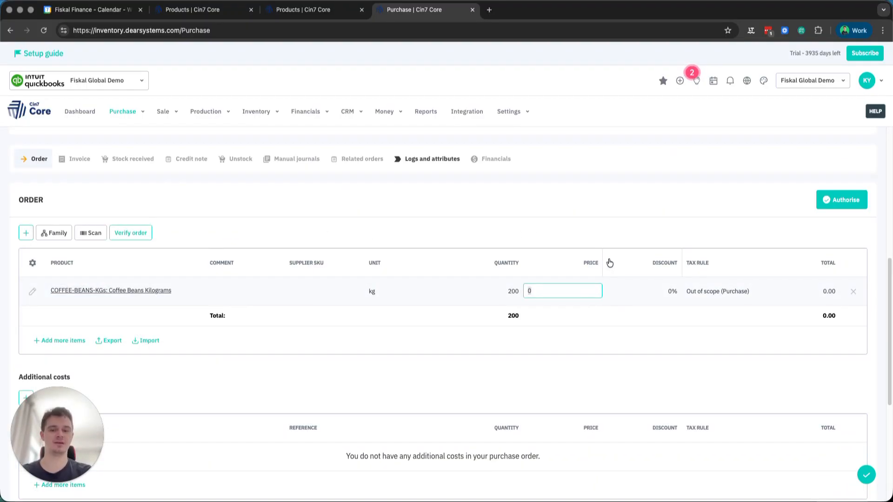
{"action": "left_click", "coordinate": [592, 225]}
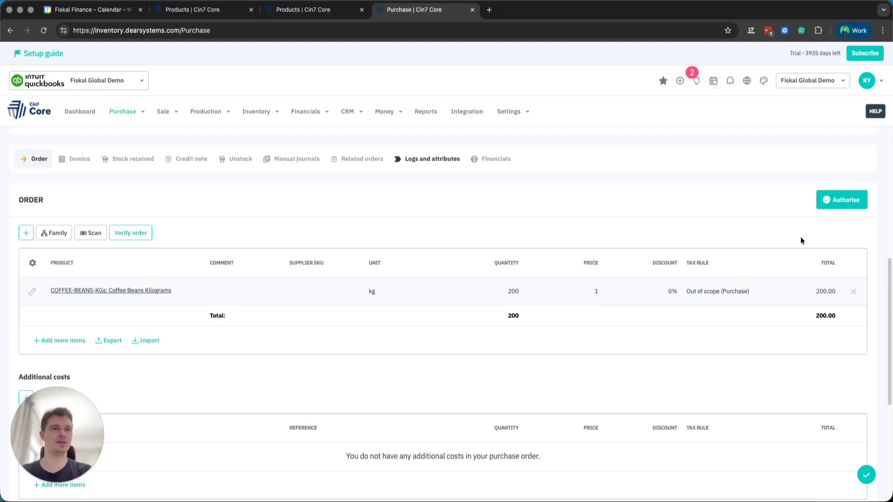
- Authorise the purchase order and approve it
{"action": "left_click", "coordinate": [847, 195]}
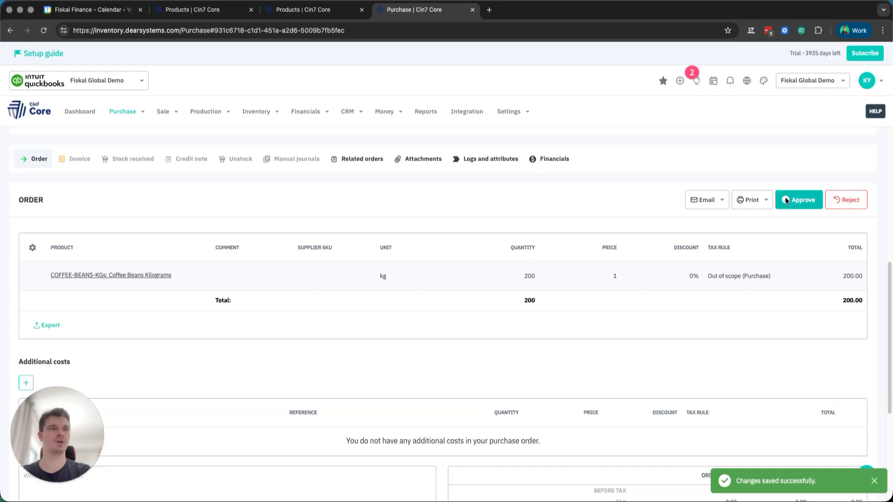
{"action": "left_click", "coordinate": [793, 201]}
{"action": "left_click", "coordinate": [426, 330]}
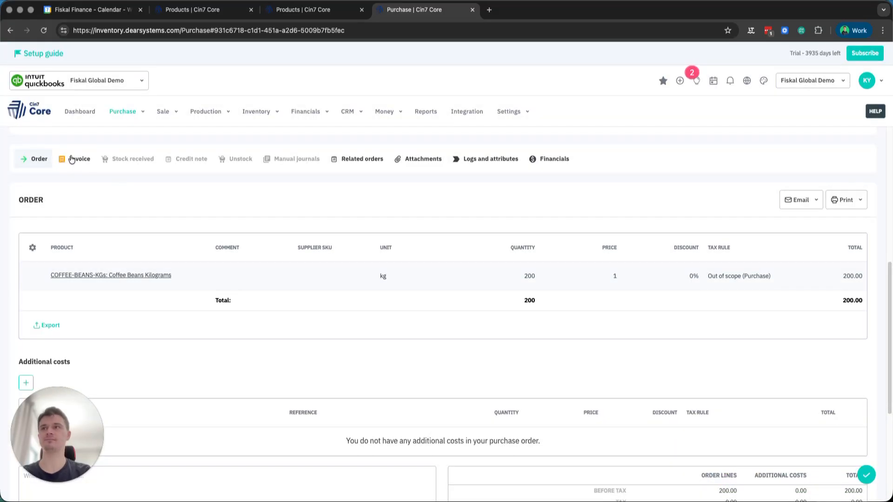
- Complete and authorise the purchase invoice with number INV-111112, today's invoice date and the lines copied from the order
{"action": "left_click", "coordinate": [66, 237]}
{"action": "type", "text": "INV"}
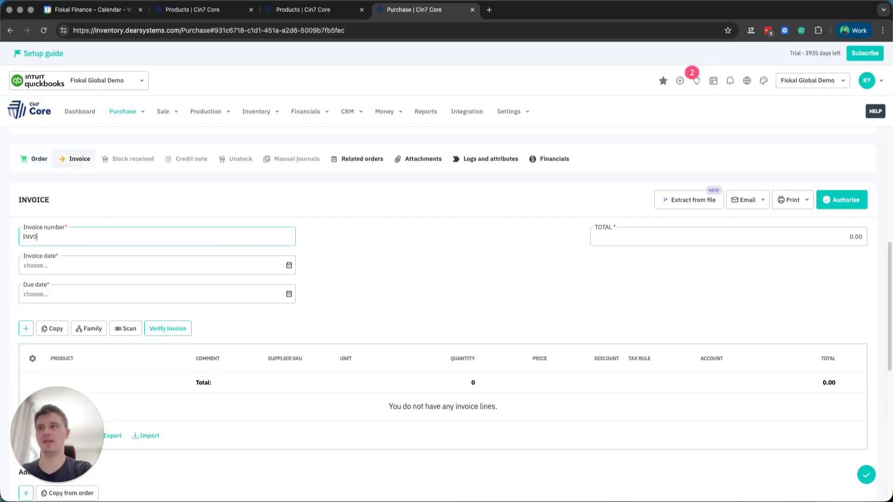
{"action": "type", "text": "-111112"}
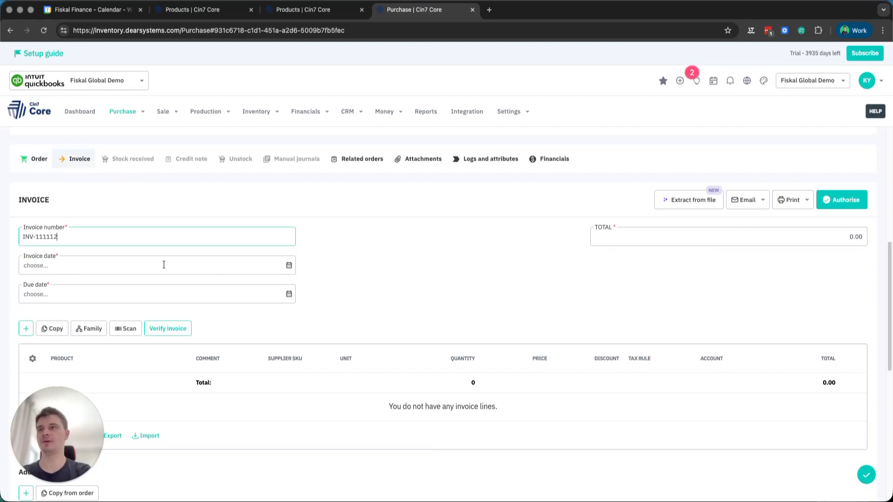
{"action": "left_click", "coordinate": [292, 271]}
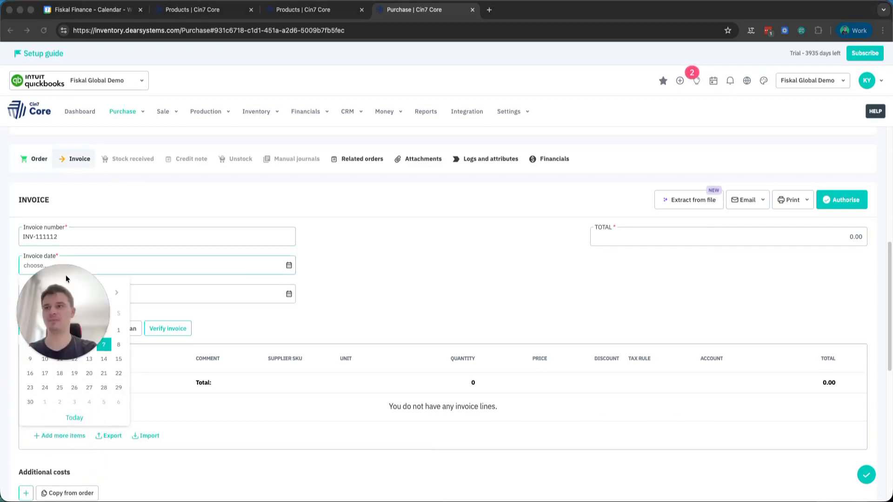
{"action": "left_click", "coordinate": [75, 418]}
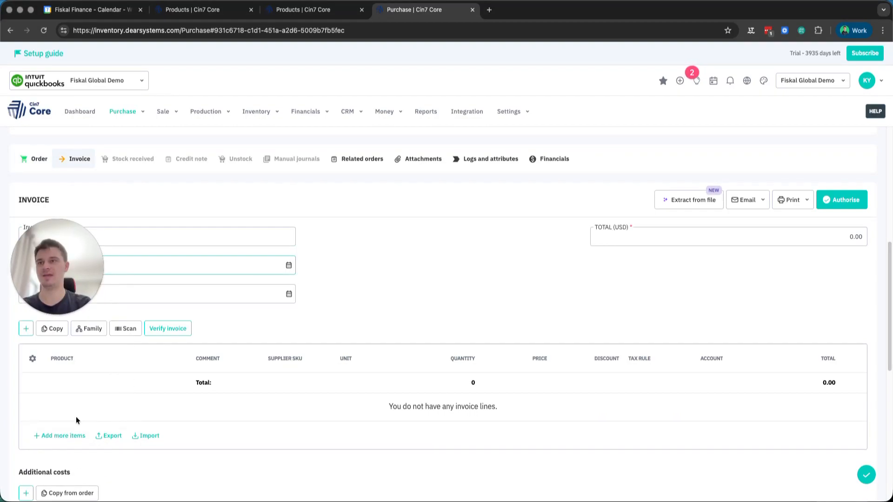
{"action": "left_click", "coordinate": [43, 331]}
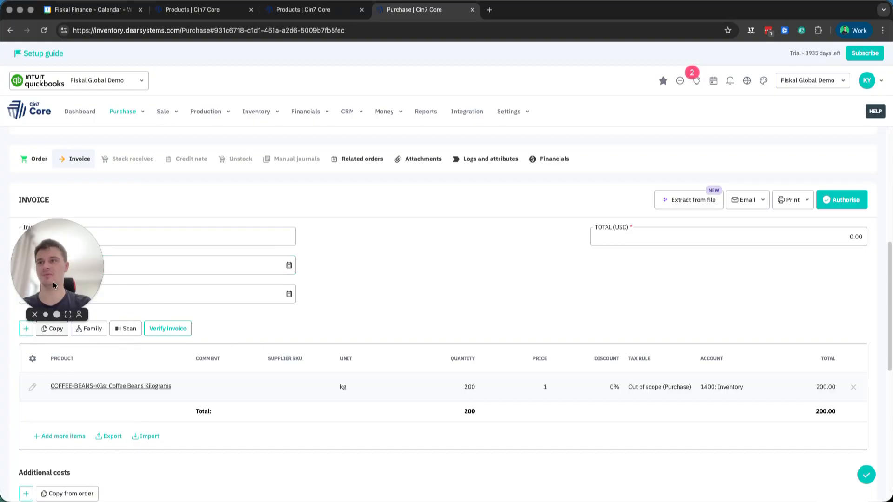
{"action": "left_click", "coordinate": [833, 200]}
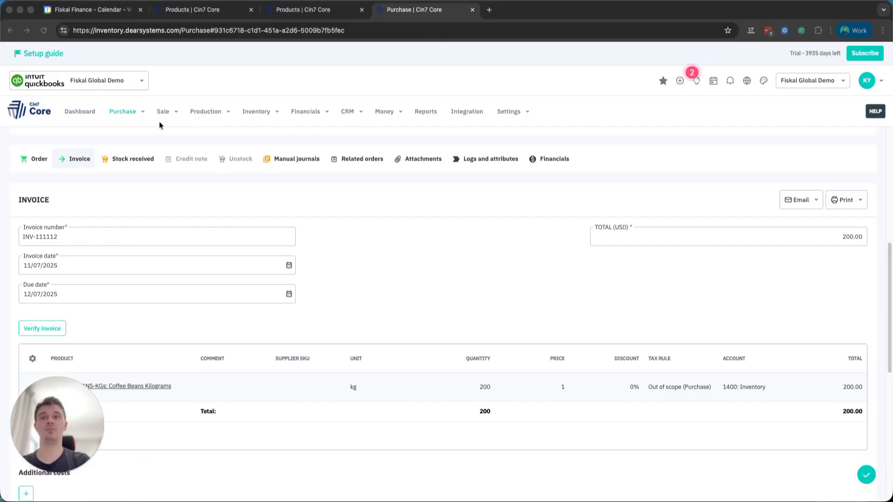
- Open product availability in a new browser tab and search it for coffee
{"action": "left_click", "coordinate": [256, 111]}
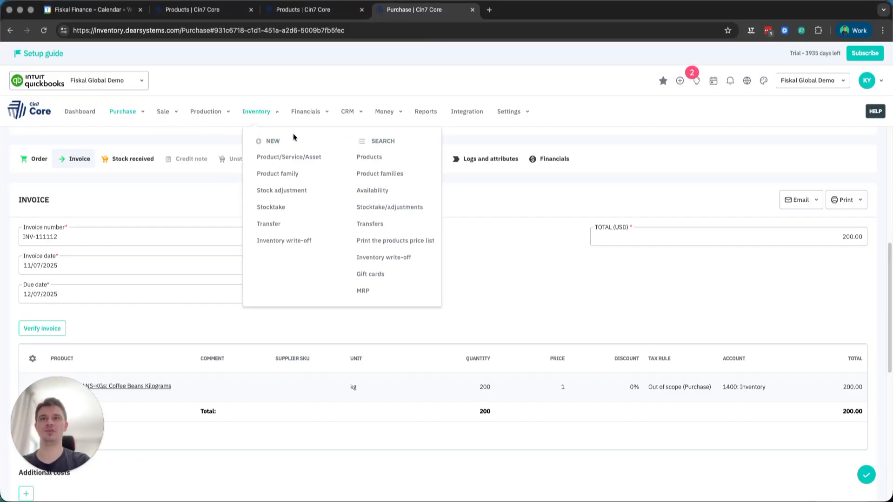
{"action": "left_click", "coordinate": [380, 195]}
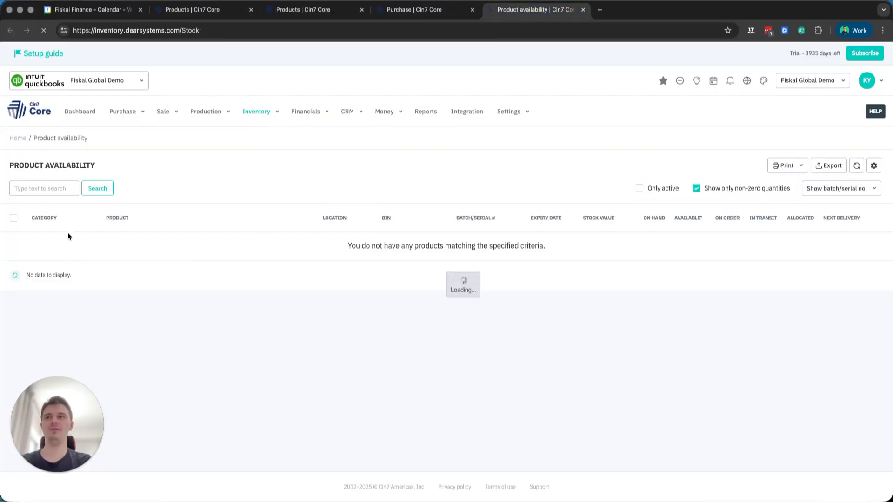
{"action": "left_click", "coordinate": [52, 195]}
{"action": "type", "text": "COF"}
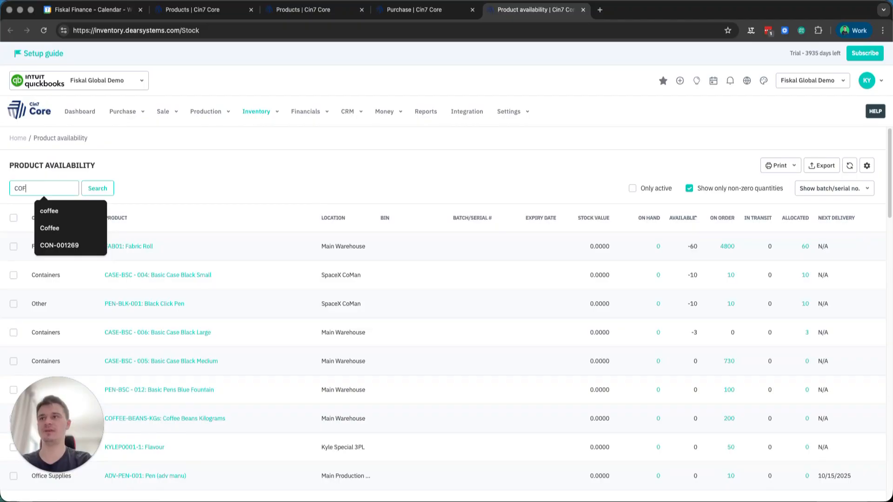
{"action": "left_click", "coordinate": [62, 211]}
{"action": "left_click", "coordinate": [99, 184]}
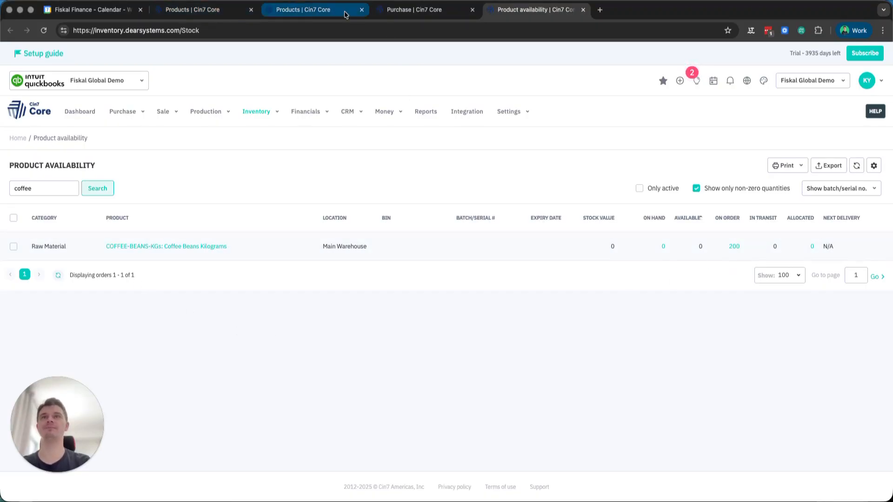
- Receive the purchase's stock by copying the lines from the invoice, and authorise the receipt
{"action": "left_click", "coordinate": [397, 13]}
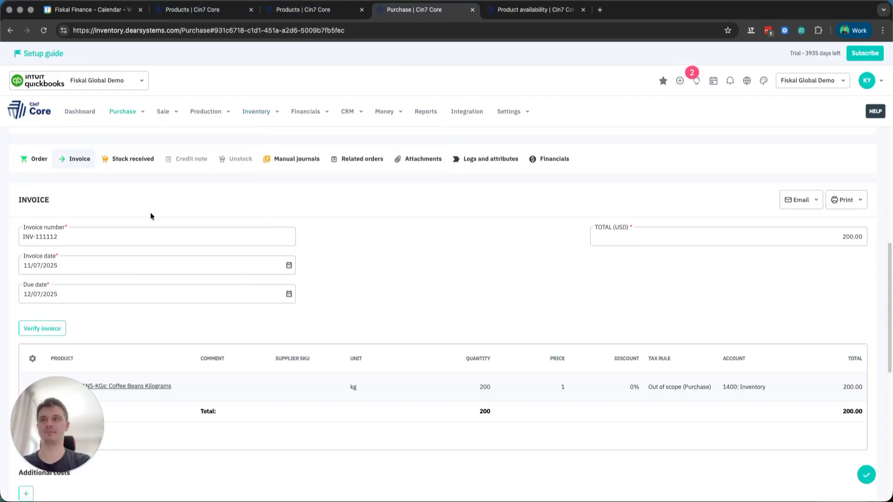
{"action": "left_click", "coordinate": [134, 161]}
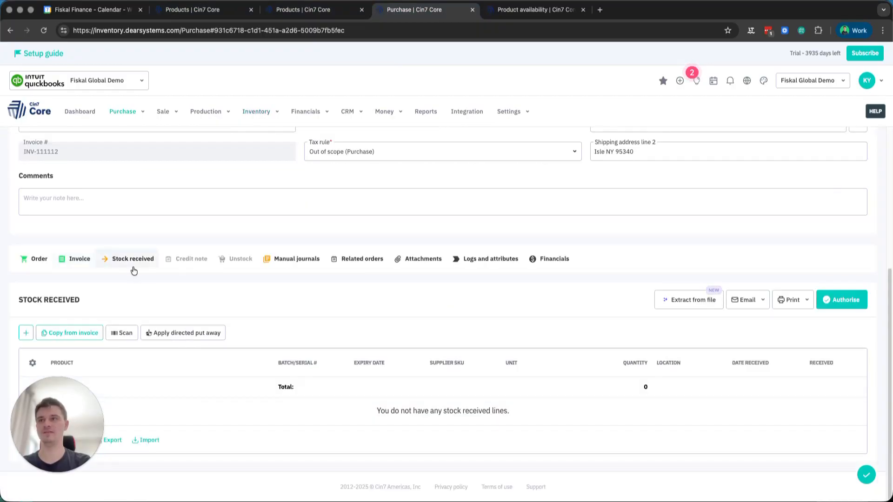
{"action": "left_click", "coordinate": [79, 331]}
{"action": "left_click", "coordinate": [826, 301]}
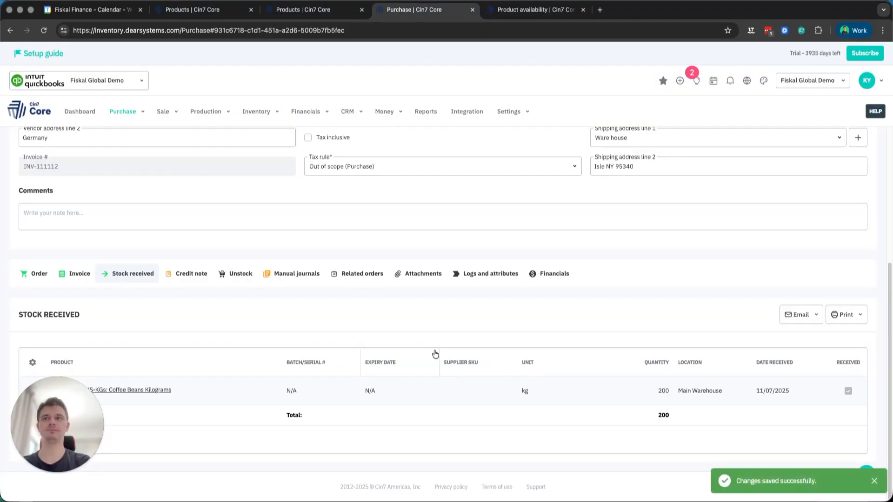
- Return to the product availability list for coffee and refresh it to check the received stock
{"action": "left_click", "coordinate": [525, 10]}
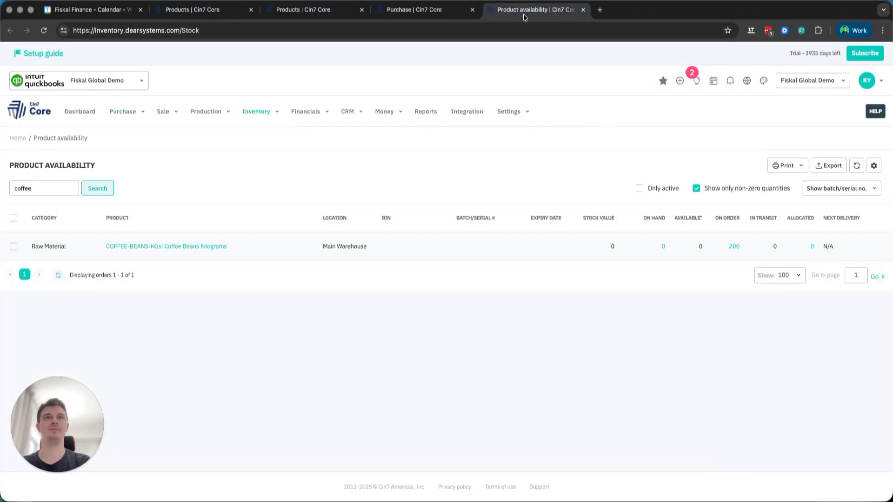
{"action": "left_click", "coordinate": [58, 275]}
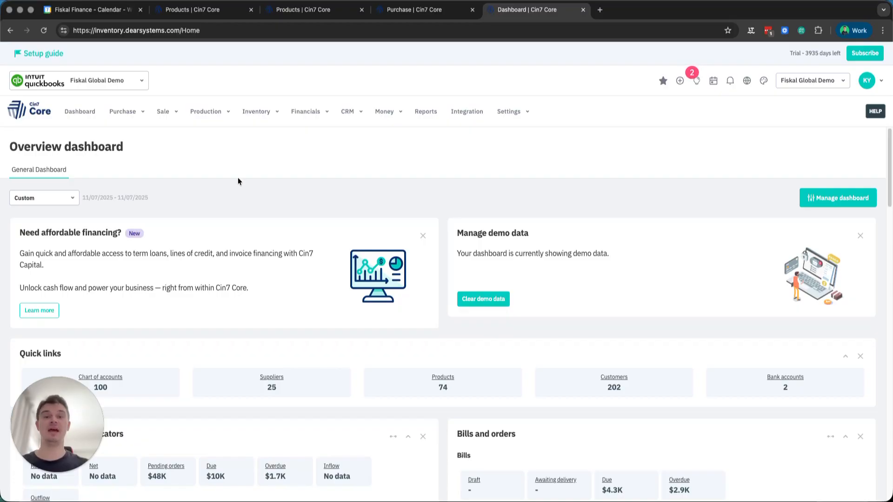
- Start a new product with SKU MUG-001 and the name Blue Coffee Mug
{"action": "left_click", "coordinate": [261, 117]}
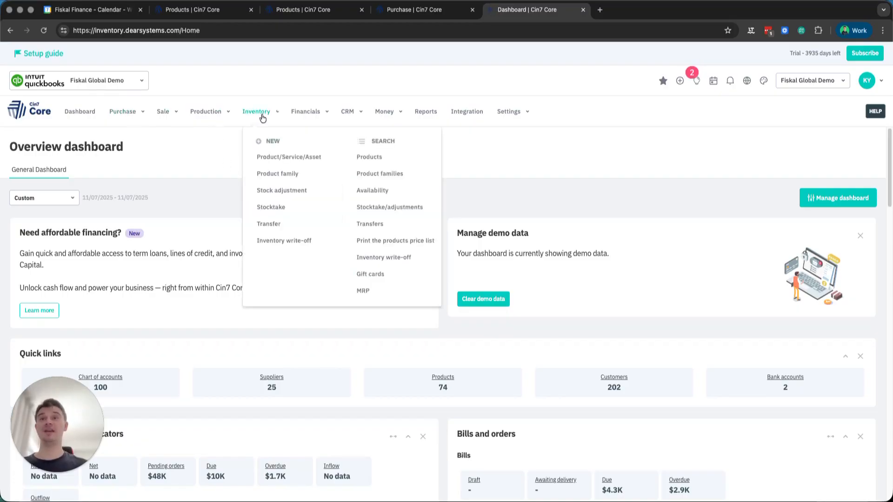
{"action": "left_click", "coordinate": [269, 158]}
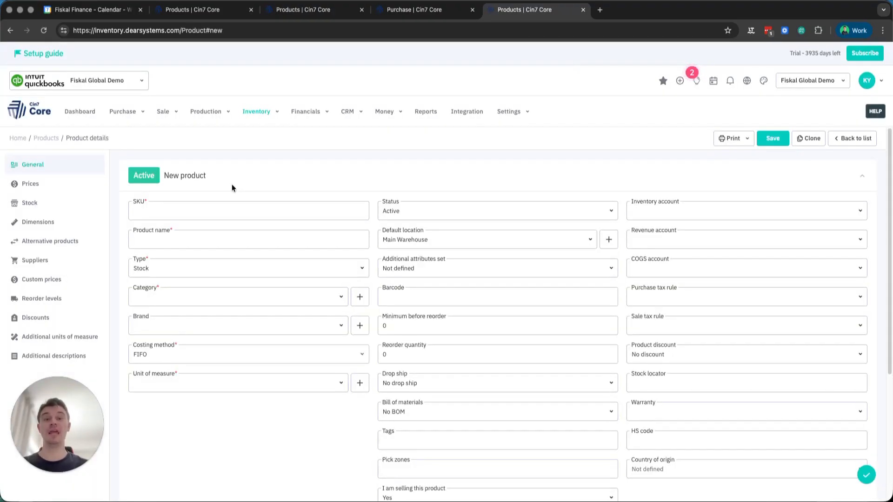
{"action": "left_click", "coordinate": [207, 218]}
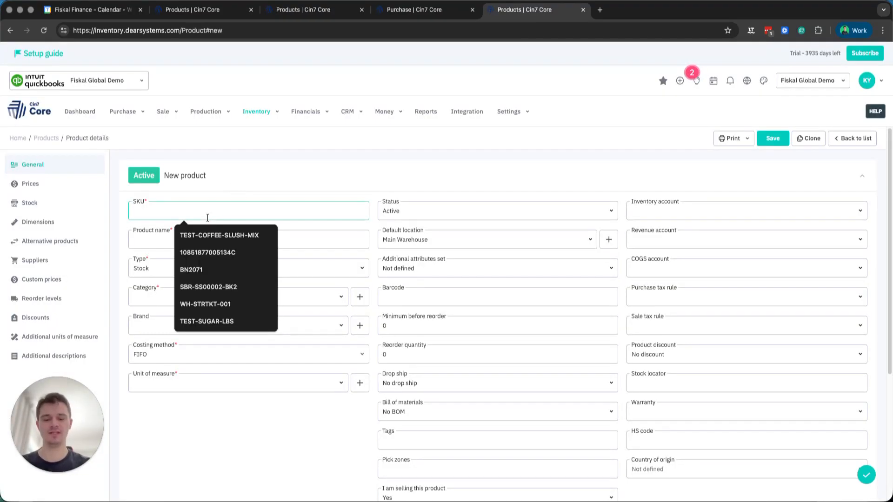
{"action": "type", "text": "MUG-001"}
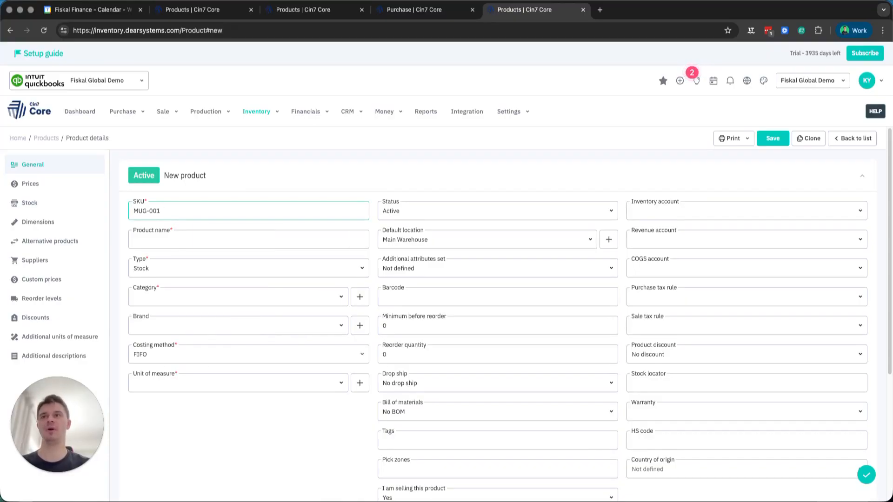
{"action": "key", "text": "Tab"}
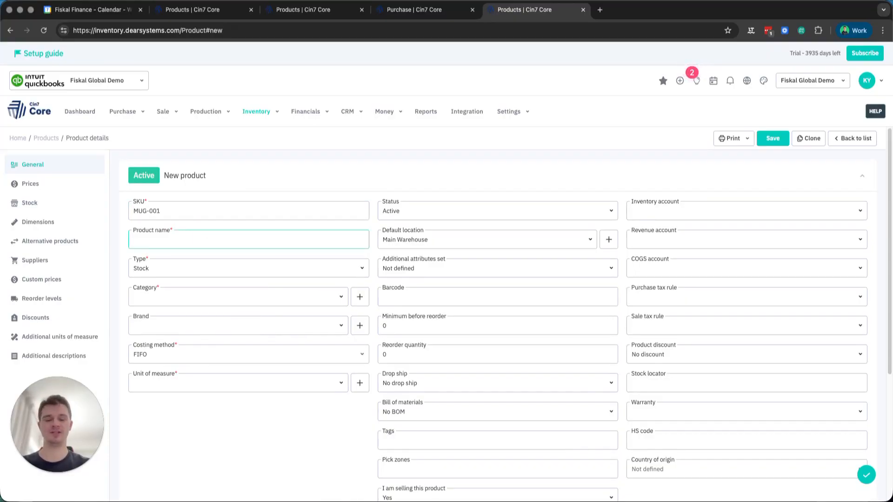
{"action": "type", "text": "Blue Coffee Mug"}
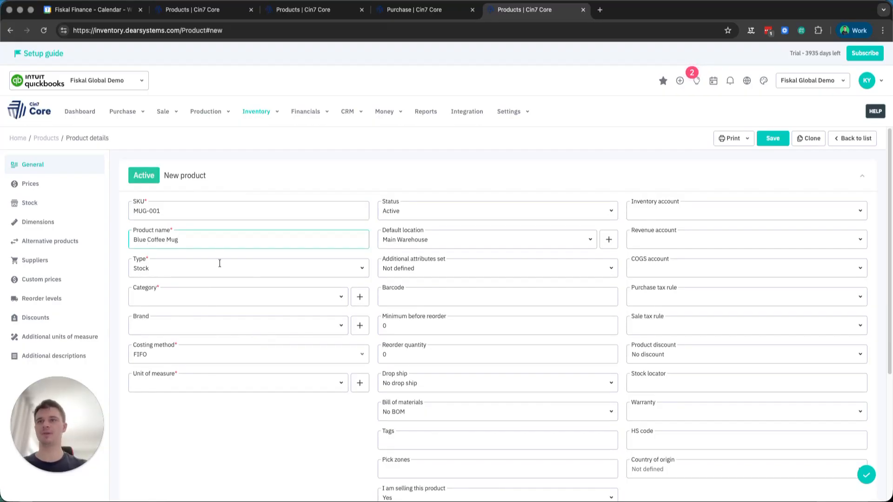
- Create a new product category named Mugs for the Blue Coffee Mug
{"action": "left_click", "coordinate": [359, 298]}
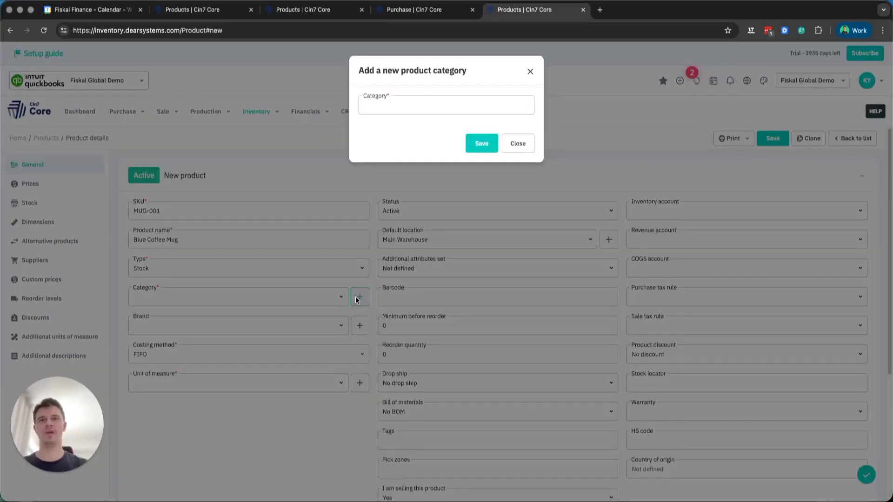
{"action": "left_click", "coordinate": [375, 111]}
{"action": "type", "text": "Mugs"}
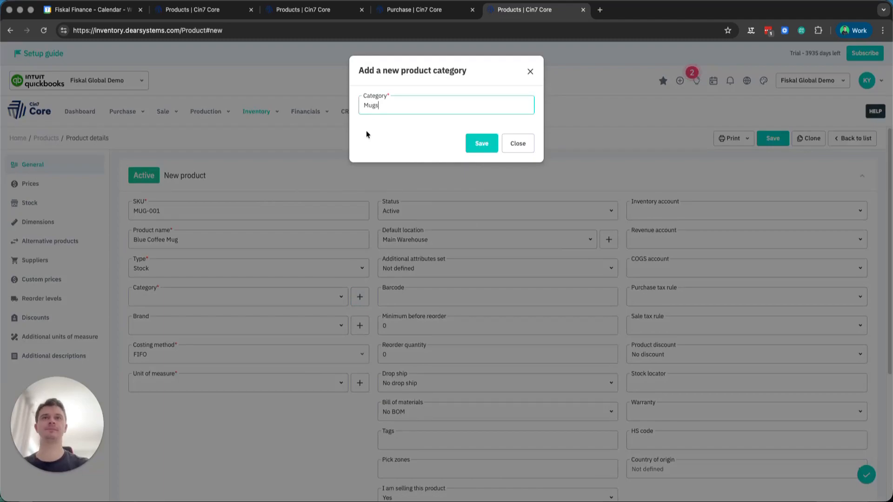
{"action": "left_click", "coordinate": [480, 147]}
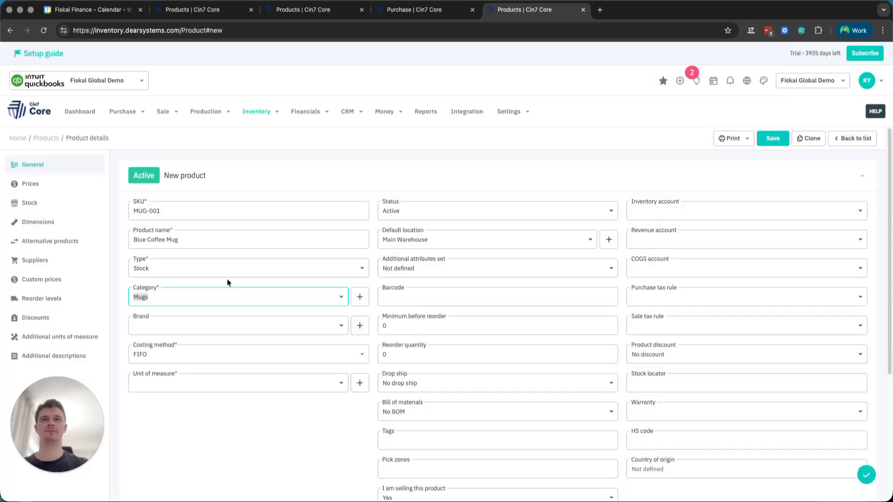
- Set the Blue Coffee Mug's unit of measure to Item and save the new product
{"action": "left_click", "coordinate": [341, 385]}
{"action": "scroll", "coordinate": [221, 337], "scroll_direction": "down", "scroll_amount": 2}
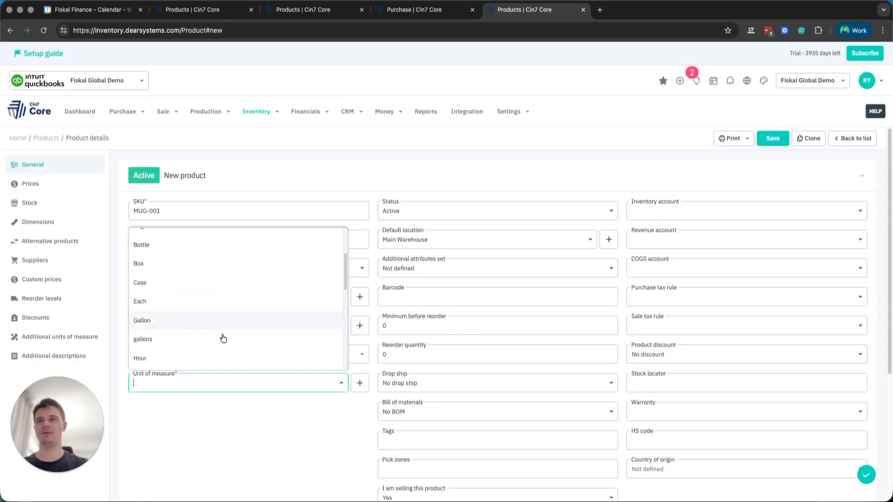
{"action": "scroll", "coordinate": [219, 327], "scroll_direction": "down", "scroll_amount": 2}
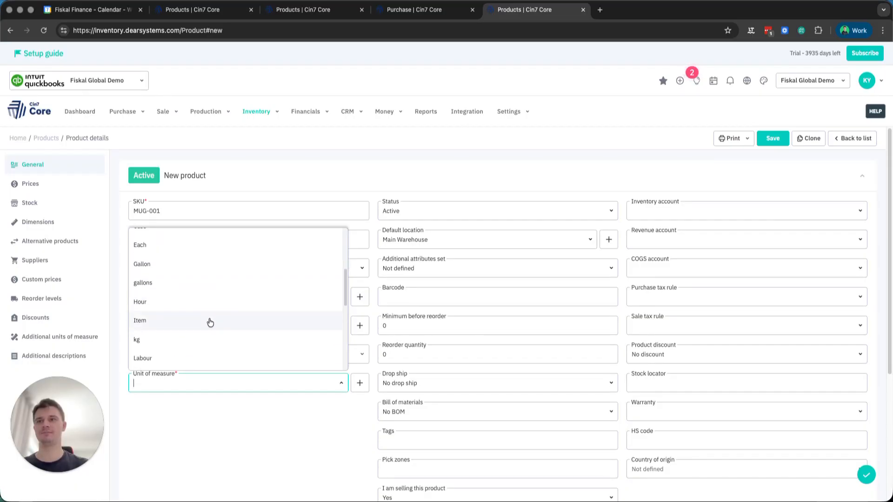
{"action": "left_click", "coordinate": [211, 322]}
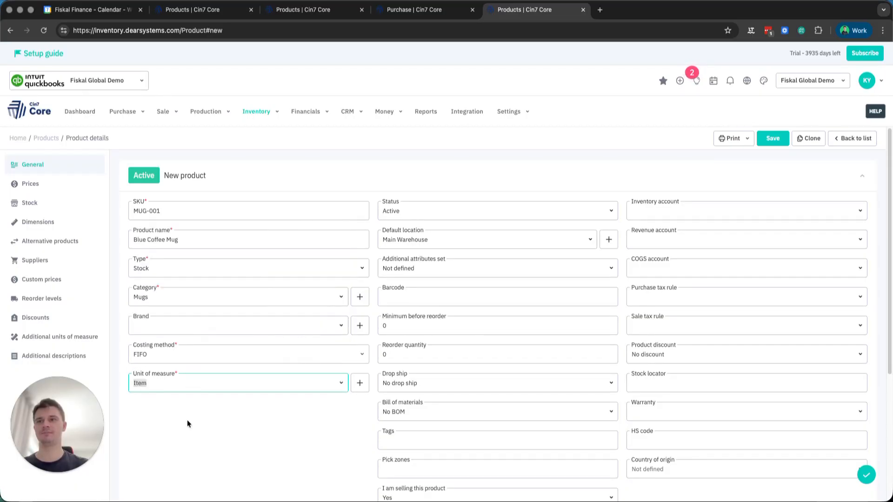
{"action": "left_click", "coordinate": [770, 140]}
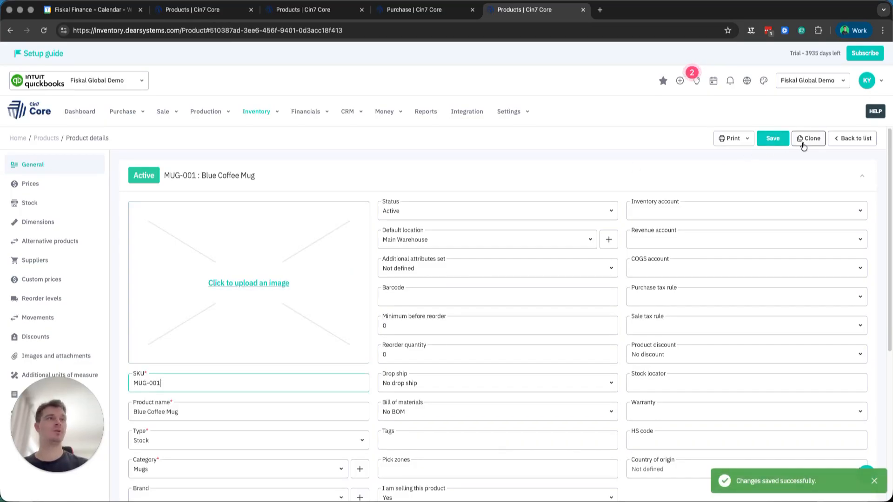
- Clone the Blue Coffee Mug product, giving the copy the SKU CASE-MUG-001 and the name Blue Coffee Mug Case
{"action": "left_click", "coordinate": [804, 144]}
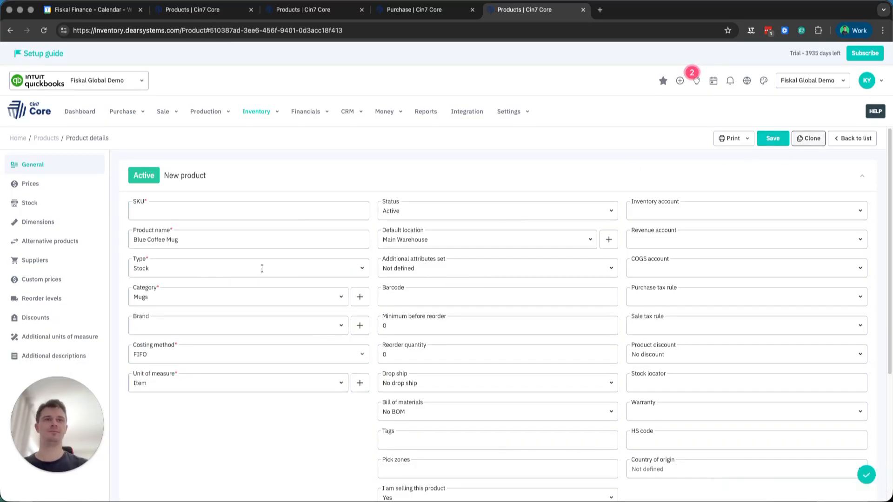
{"action": "left_click", "coordinate": [184, 238]}
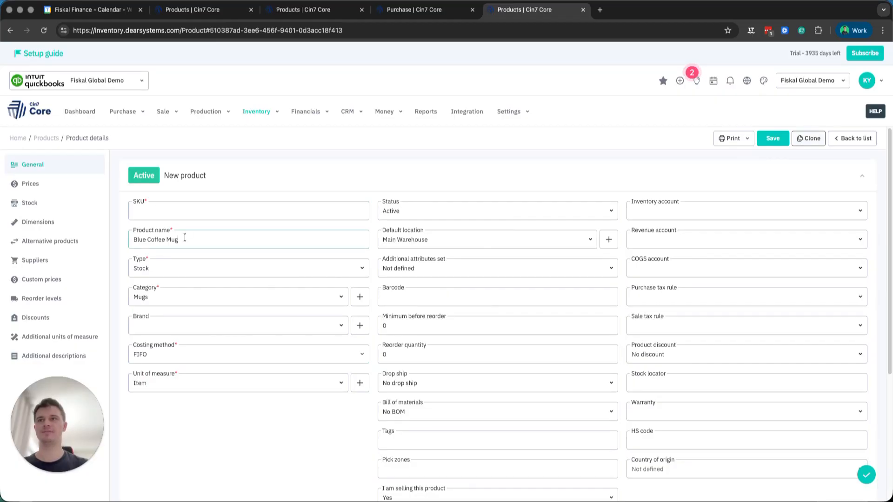
{"action": "left_click", "coordinate": [182, 212]}
{"action": "type", "text": "CASE"}
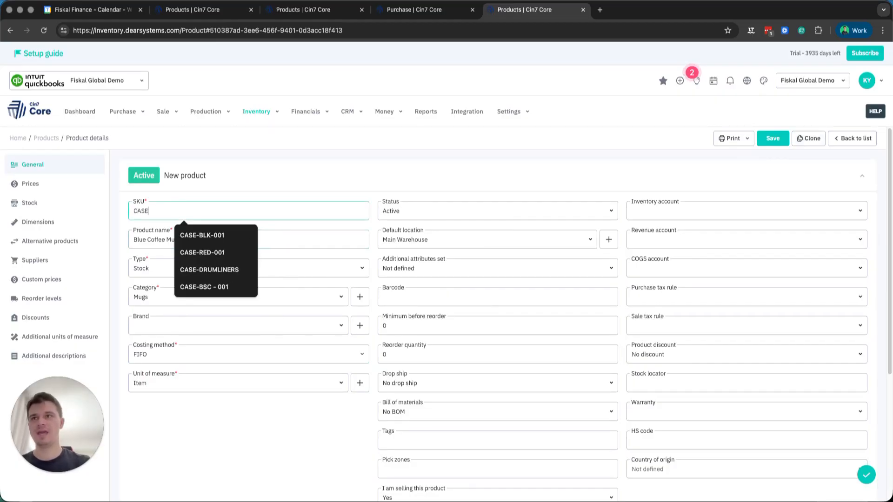
{"action": "type", "text": "-MUG-001"}
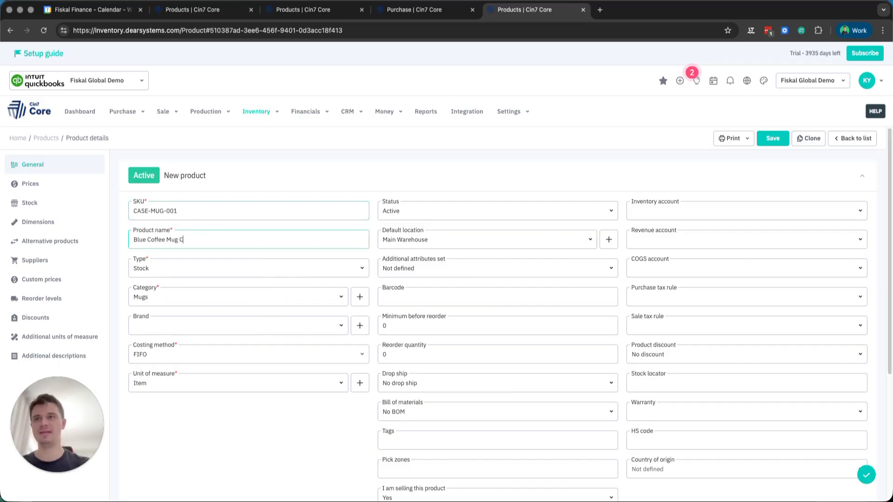
{"action": "type", "text": "ase"}
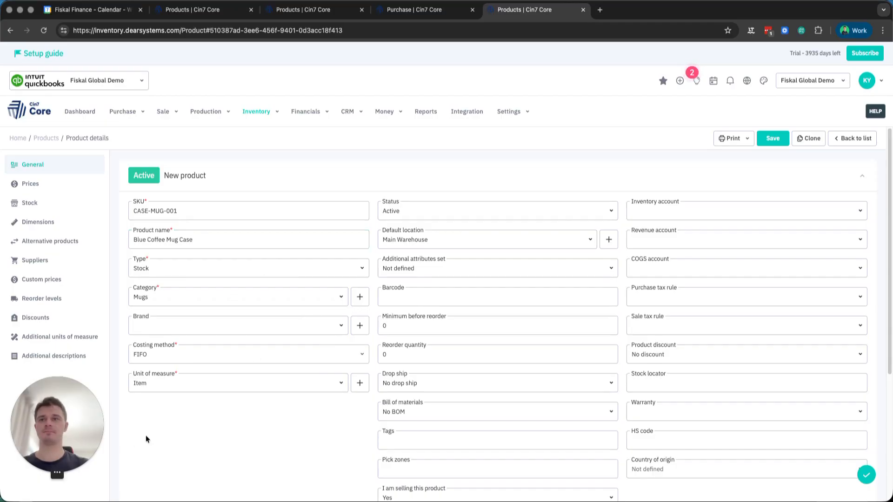
- Set the Blue Coffee Mug Case's unit of measure to Case and save the product
{"action": "left_click", "coordinate": [337, 386]}
{"action": "left_click", "coordinate": [158, 267]}
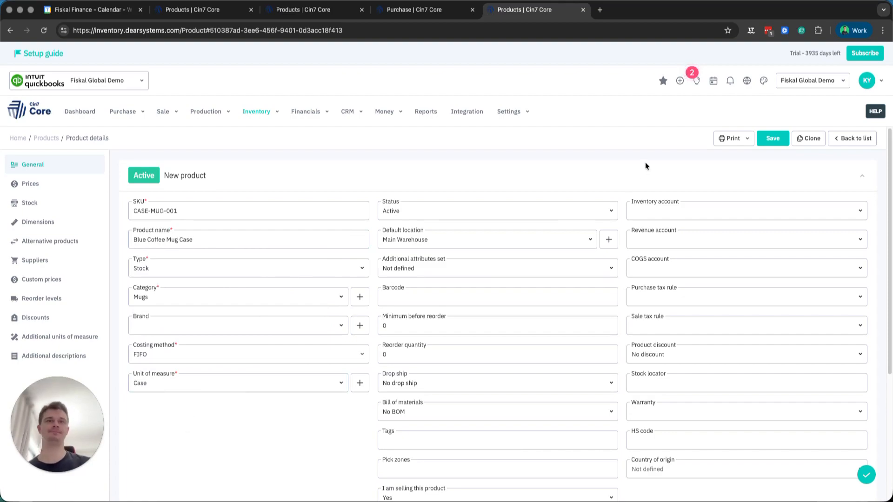
{"action": "left_click", "coordinate": [768, 142]}
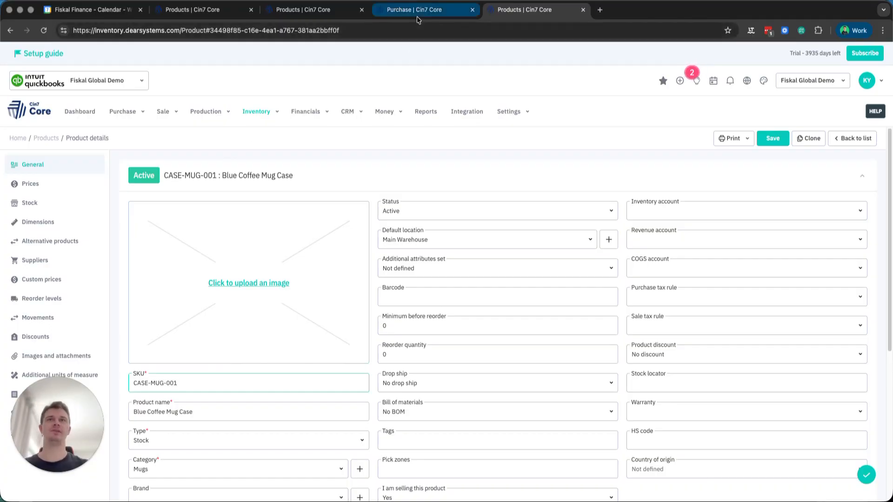
- Search the product list for mug and open the single-item product MUG-001
{"action": "left_click", "coordinate": [258, 112]}
{"action": "left_click", "coordinate": [375, 159]}
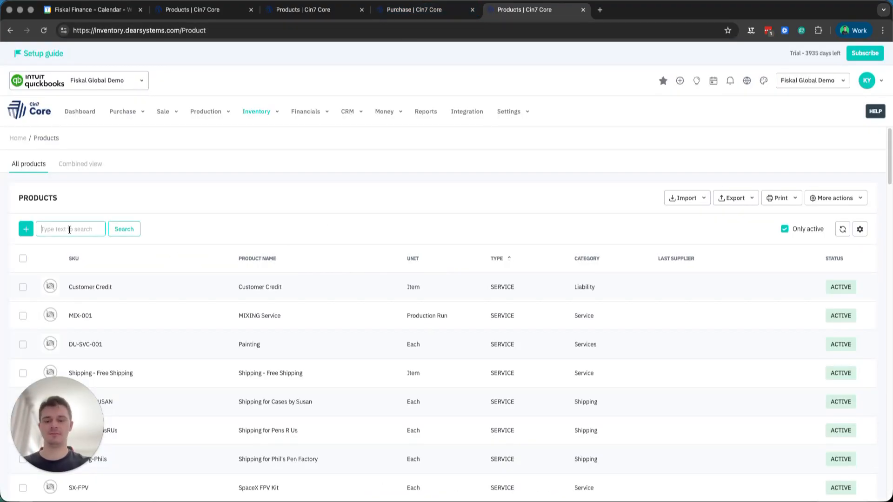
{"action": "left_click", "coordinate": [70, 229]}
{"action": "type", "text": "mug"}
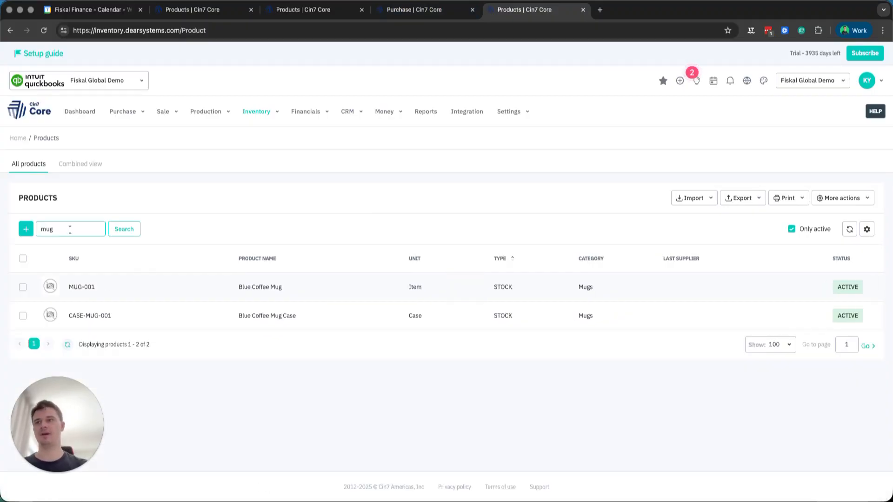
{"action": "left_click", "coordinate": [130, 289]}
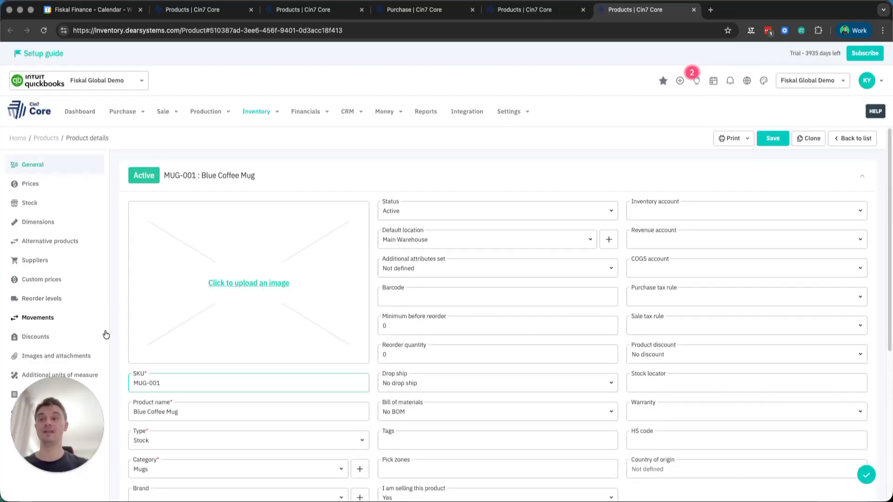
- Link the existing product Blue Coffee Mug Case as an additional unit of measure of MUG-001
{"action": "left_click", "coordinate": [60, 375]}
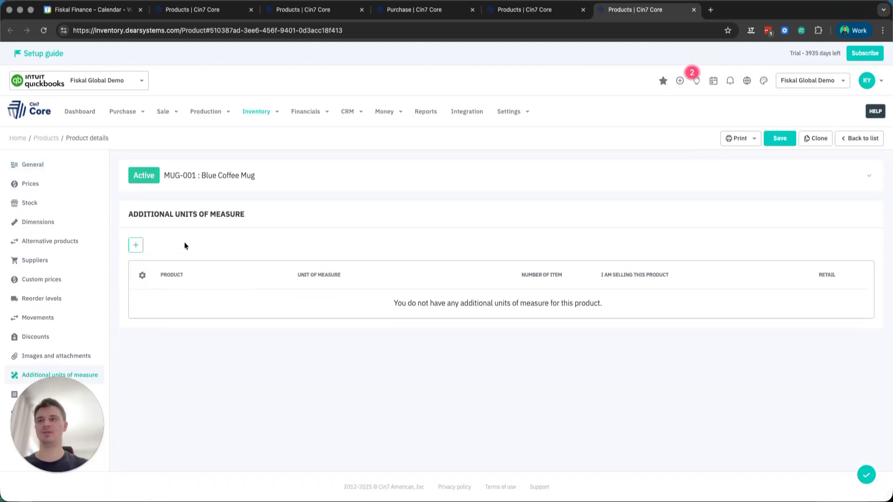
{"action": "left_click", "coordinate": [136, 250]}
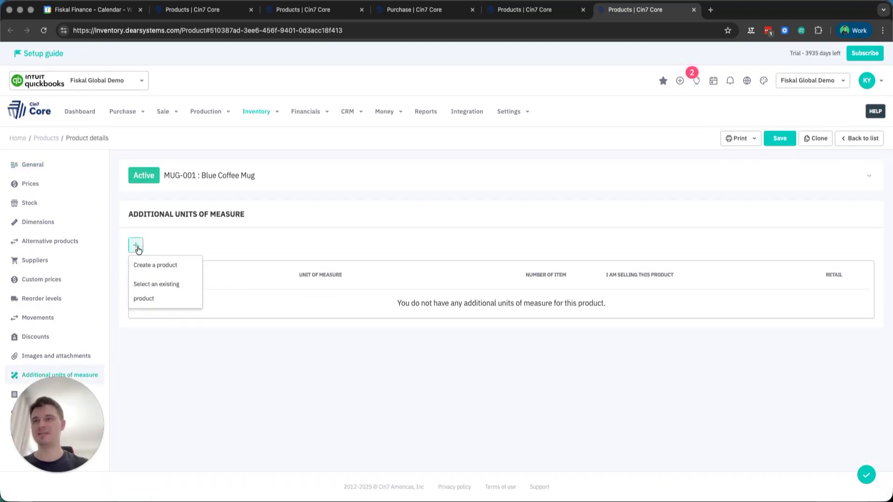
{"action": "left_click", "coordinate": [176, 300]}
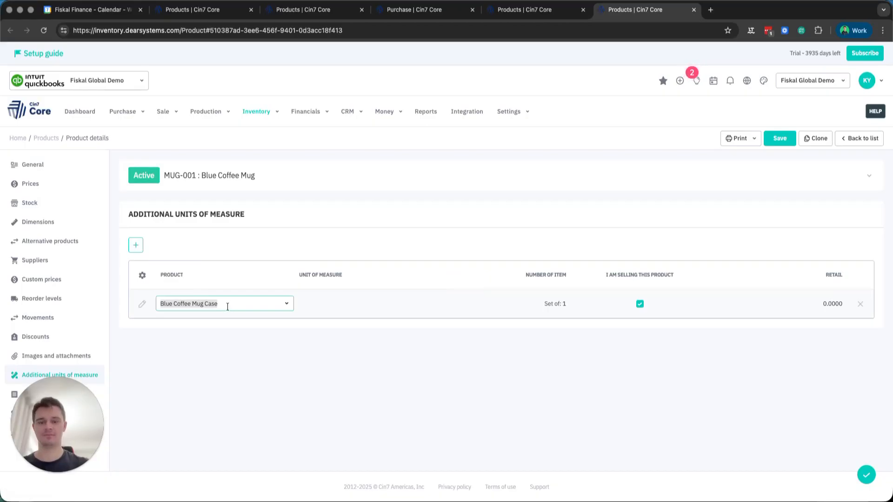
{"action": "type", "text": "Blu"}
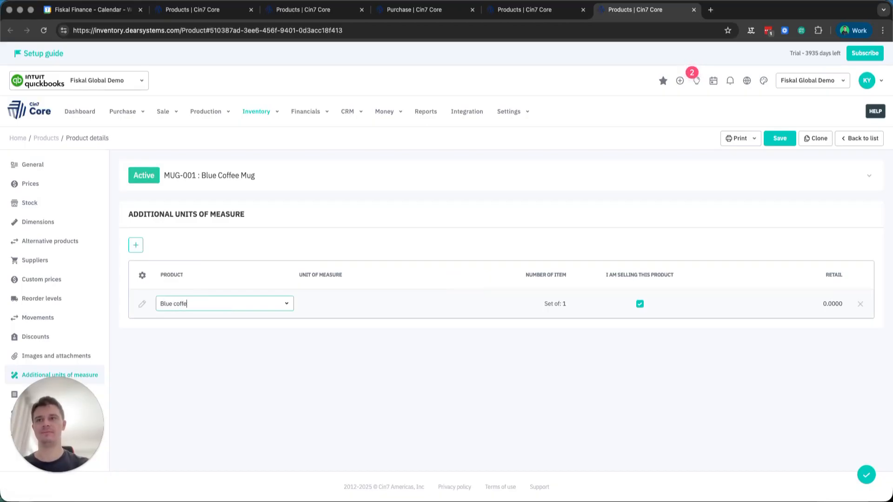
{"action": "left_click", "coordinate": [229, 321]}
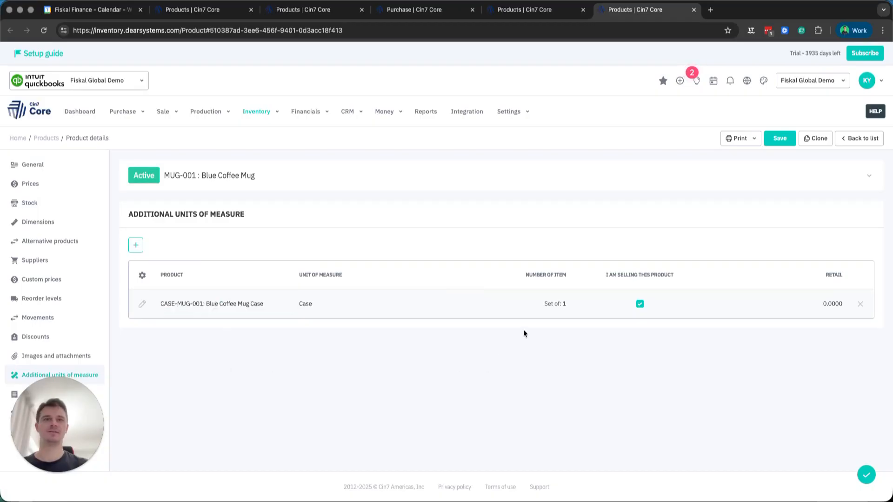
- Set the number of items per Blue Coffee Mug Case to 100 and save the product
{"action": "left_click", "coordinate": [560, 307]}
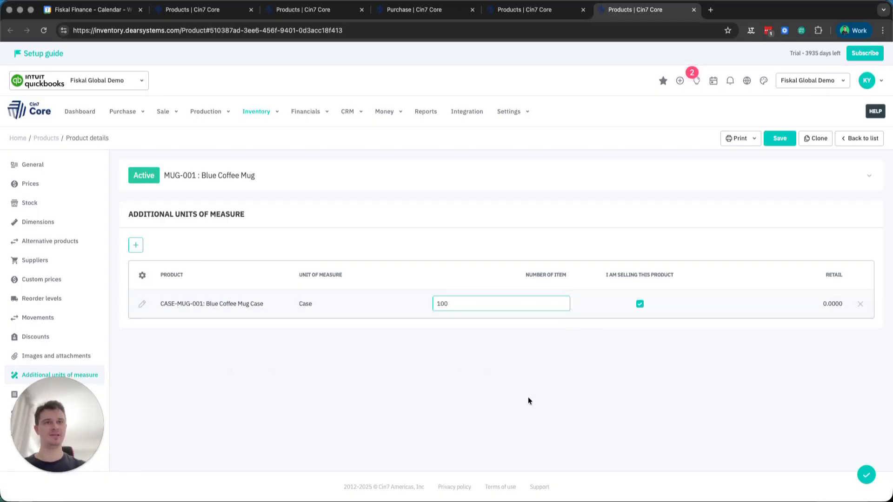
{"action": "left_click", "coordinate": [496, 401]}
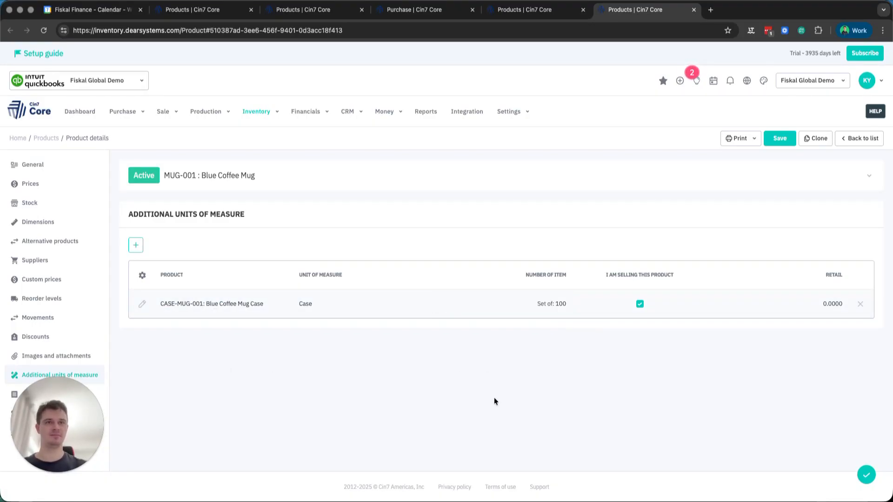
{"action": "left_click", "coordinate": [783, 142]}
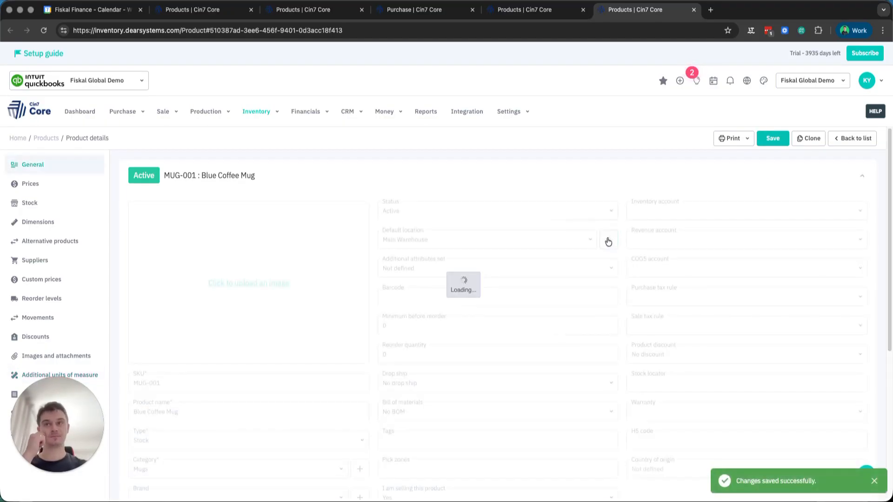
{"action": "scroll", "coordinate": [425, 295], "scroll_direction": "down", "scroll_amount": 1}
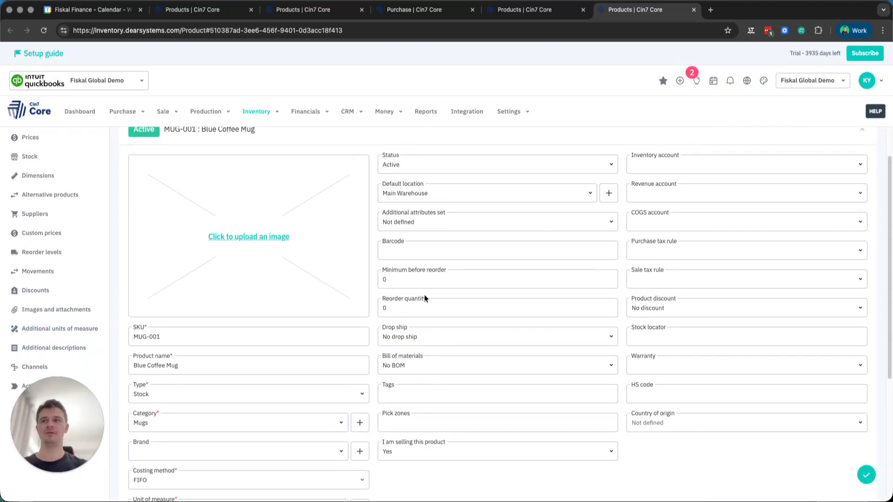
{"action": "scroll", "coordinate": [424, 297], "scroll_direction": "up", "scroll_amount": 1}
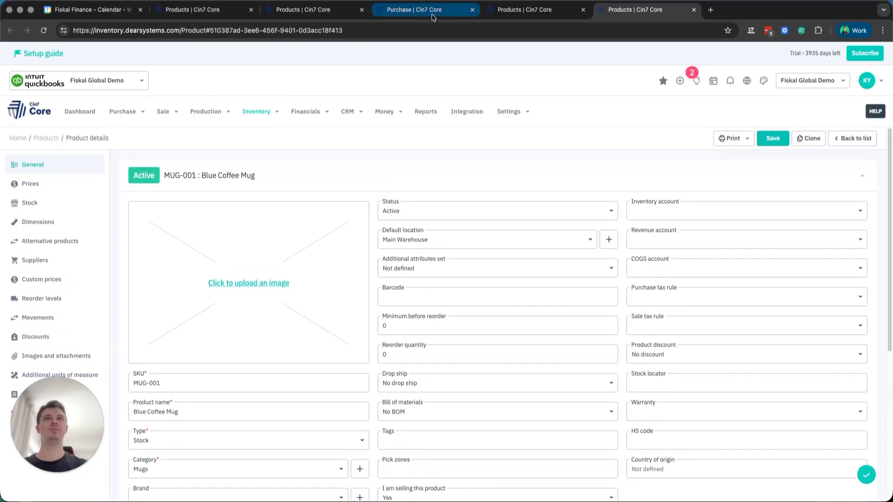
- Start a new simple purchase with Spacely Sprockets as the supplier
{"action": "left_click", "coordinate": [130, 117]}
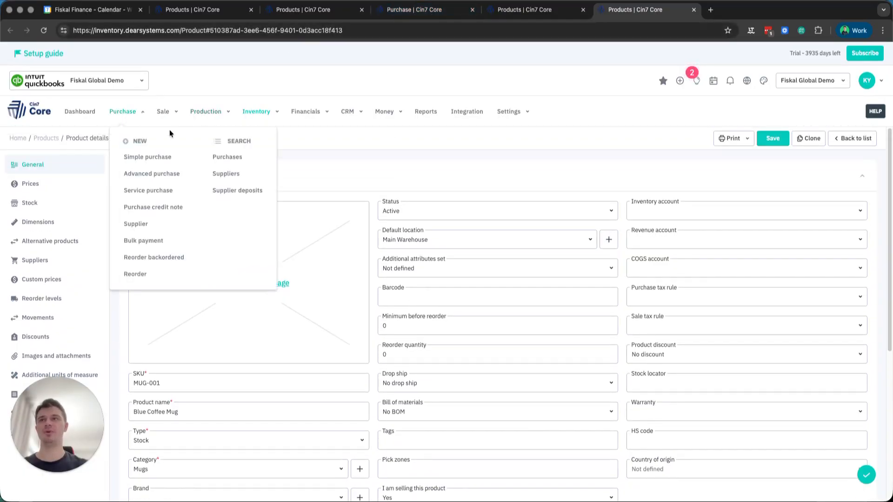
{"action": "left_click", "coordinate": [137, 159]}
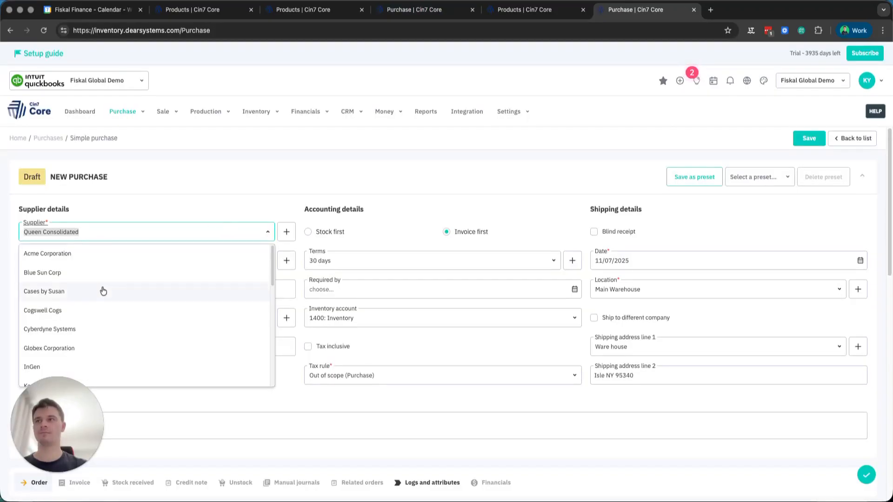
{"action": "scroll", "coordinate": [104, 285], "scroll_direction": "down", "scroll_amount": 5}
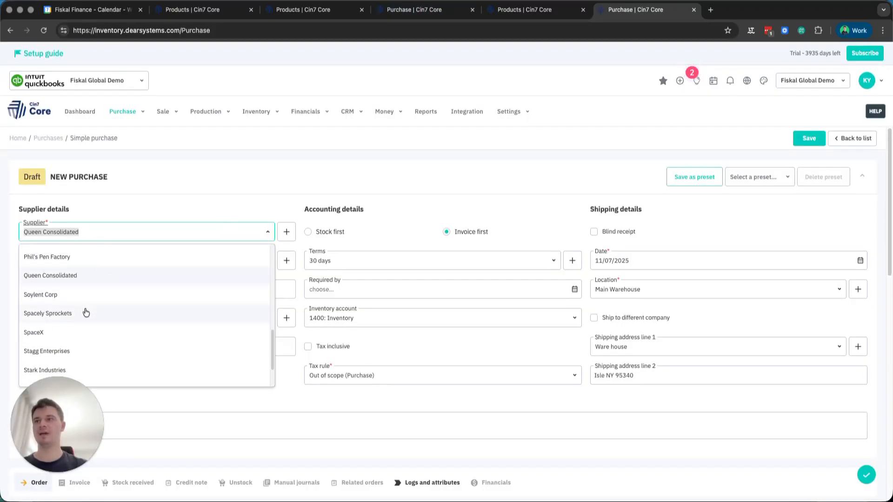
{"action": "left_click", "coordinate": [84, 314]}
- Order CASE-MUG-001 with quantity 5 and price 10, and authorise and approve the purchase order
{"action": "scroll", "coordinate": [167, 269], "scroll_direction": "down", "scroll_amount": 7}
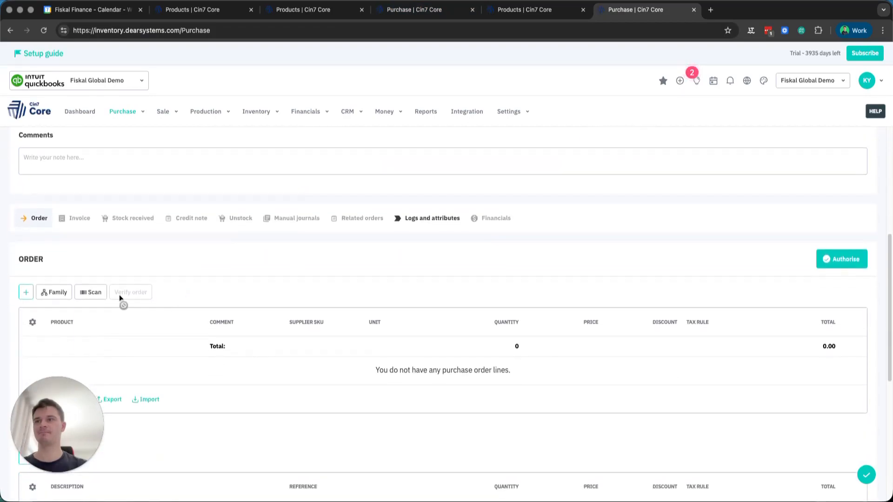
{"action": "left_click", "coordinate": [26, 238]}
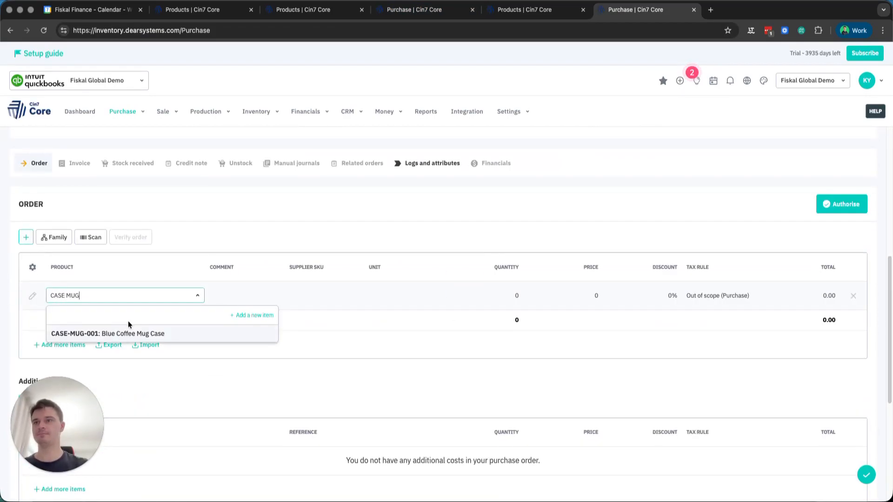
{"action": "left_click", "coordinate": [129, 333]}
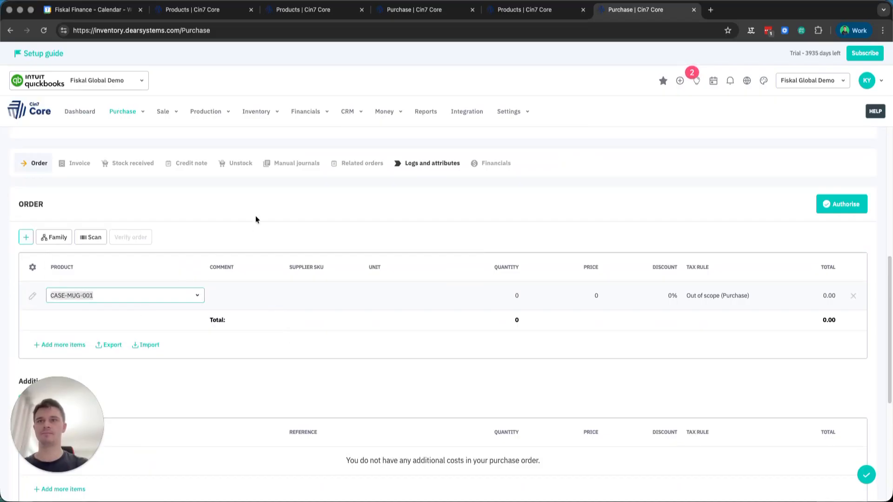
{"action": "left_click", "coordinate": [517, 296]}
{"action": "type", "text": "5"}
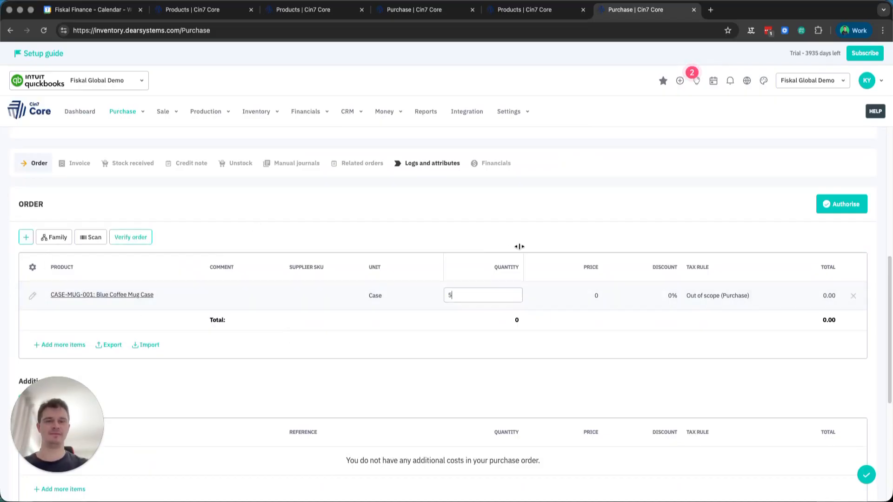
{"action": "key", "text": "Return"}
{"action": "left_click", "coordinate": [596, 297]}
{"action": "type", "text": "10"}
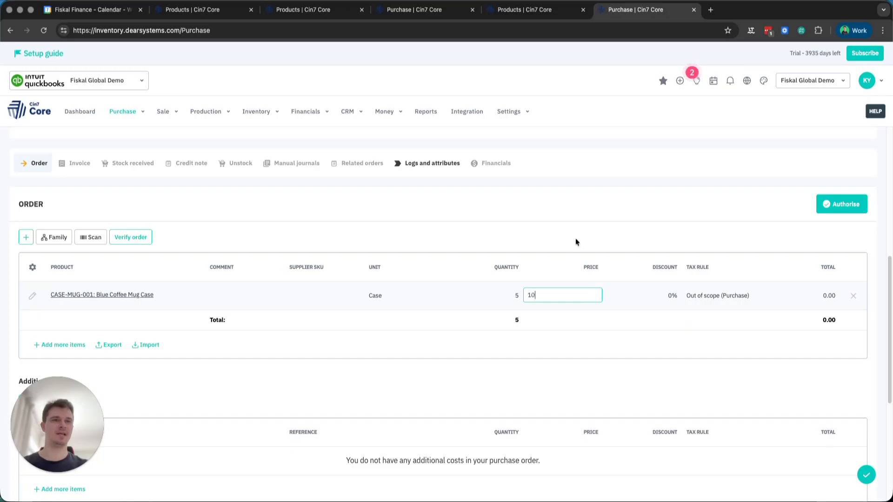
{"action": "key", "text": "Return"}
{"action": "left_click", "coordinate": [827, 204]}
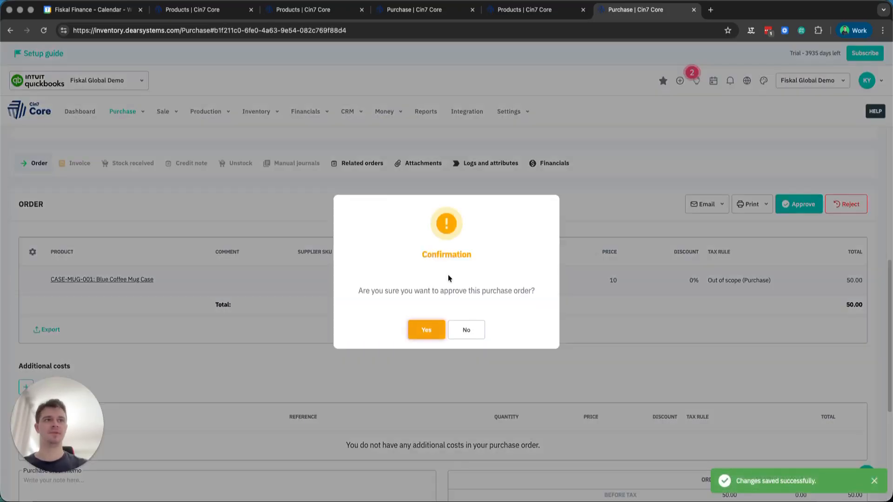
{"action": "left_click", "coordinate": [426, 331]}
- Fill in the purchase invoice as INV-12341 dated 11/07/2025, copy the mug case line from the order, and authorise it
{"action": "left_click", "coordinate": [79, 163]}
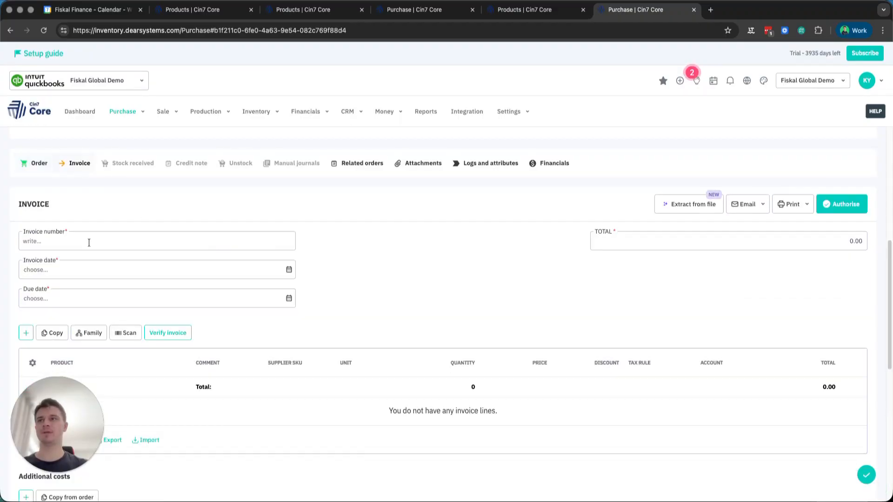
{"action": "type", "text": "INV-"}
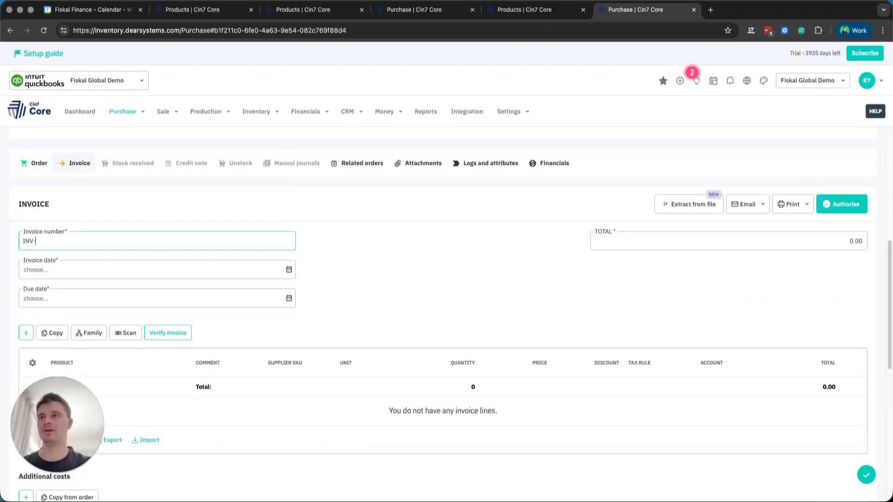
{"action": "type", "text": "12341"}
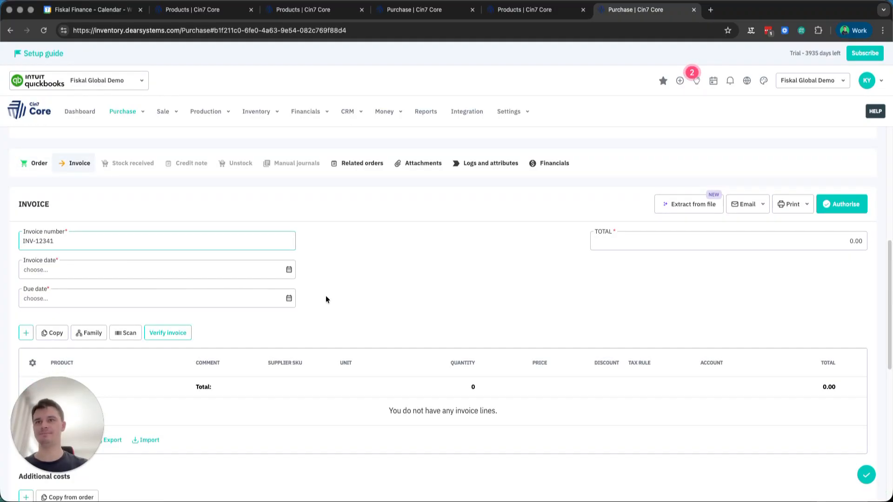
{"action": "left_click", "coordinate": [269, 279]}
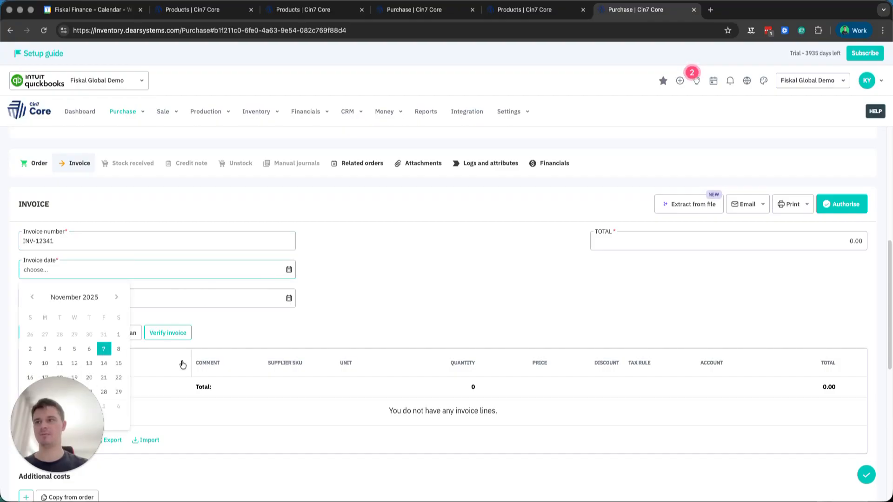
{"action": "scroll", "coordinate": [80, 424], "scroll_direction": "down", "scroll_amount": 2}
{"action": "left_click_drag", "start_coordinate": [81, 425], "coordinate": [31, 444]}
{"action": "left_click", "coordinate": [71, 419]}
{"action": "left_click", "coordinate": [71, 422]}
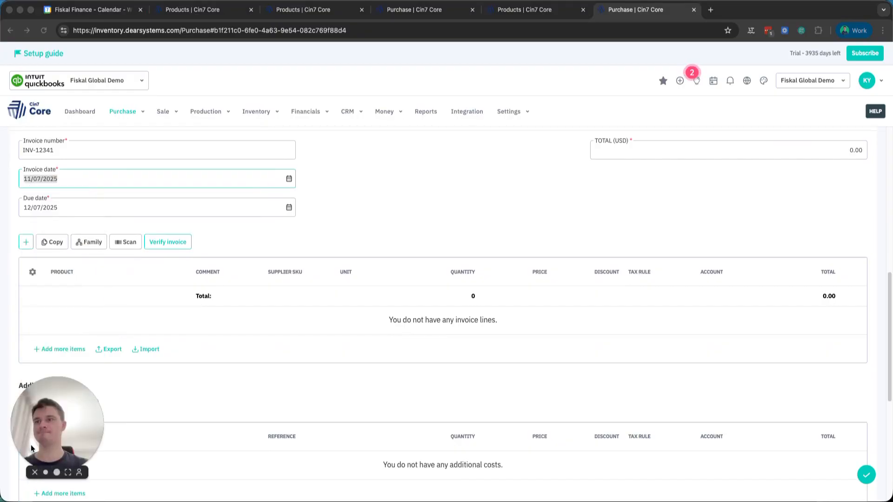
{"action": "left_click", "coordinate": [50, 241]}
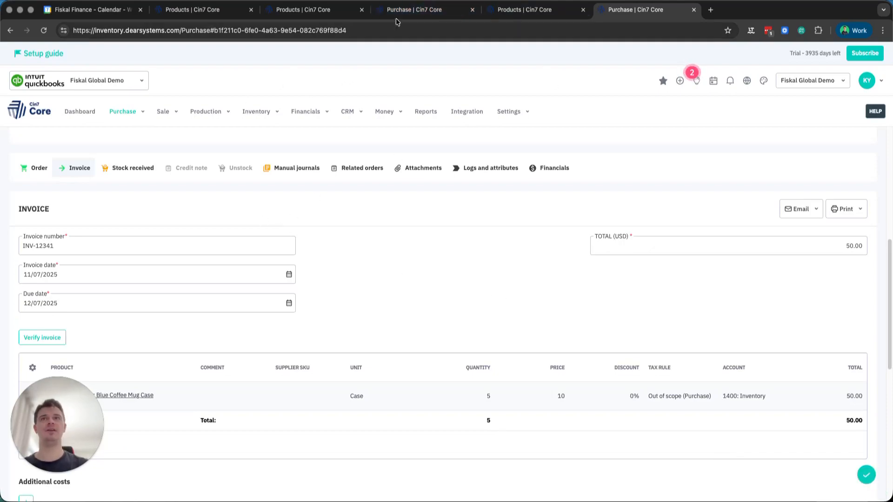
- Open product availability in a separate browser tab and search the stock list for MUG
{"action": "left_click", "coordinate": [275, 112]}
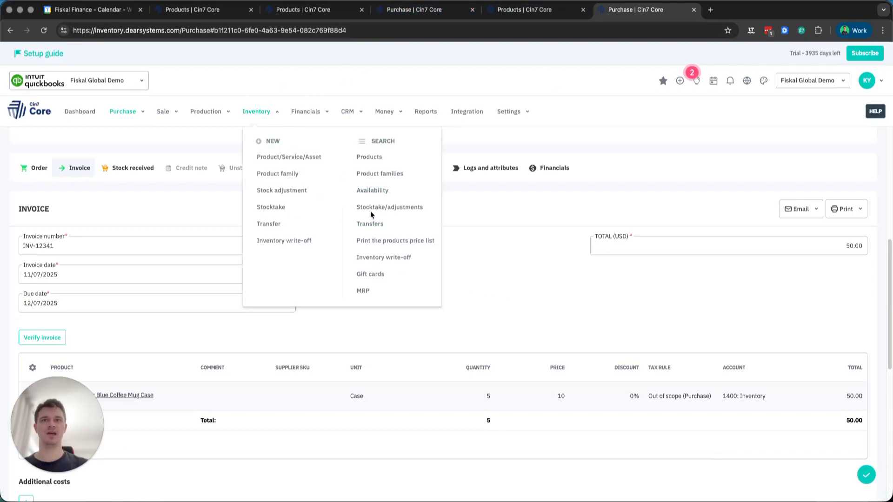
{"action": "left_click", "coordinate": [372, 192], "text": "super"}
{"action": "left_click", "coordinate": [714, 11]}
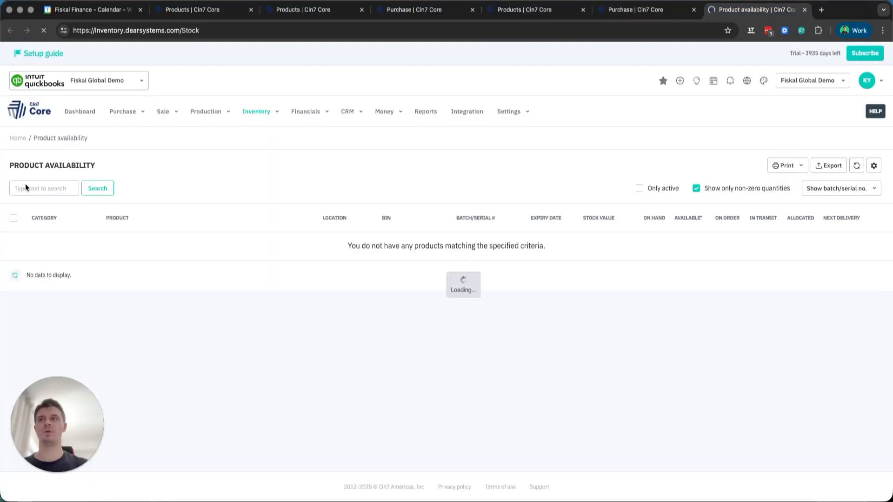
{"action": "left_click", "coordinate": [26, 188]}
{"action": "type", "text": "U"}
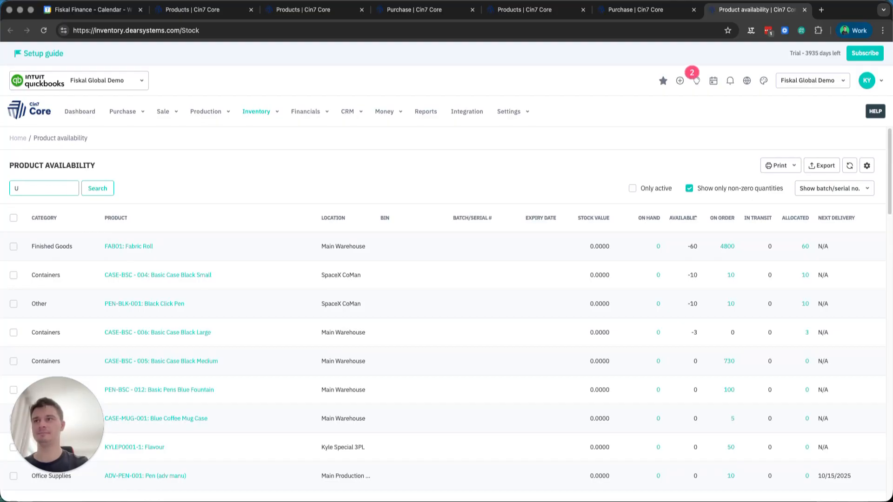
{"action": "key", "text": "BackSpace"}
{"action": "type", "text": "MUG"}
{"action": "key", "text": "Return"}
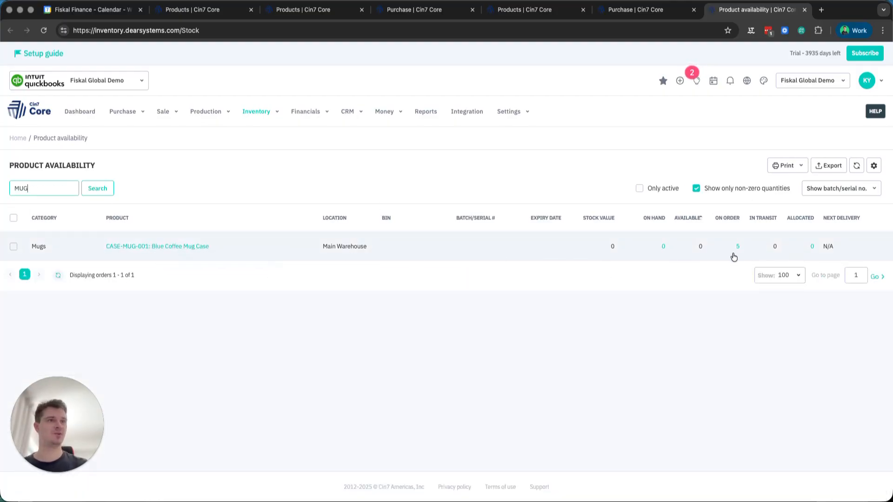
- Return to the mug case purchase, copy the received stock line from the invoice, and authorise the receipt
{"action": "left_click", "coordinate": [627, 16]}
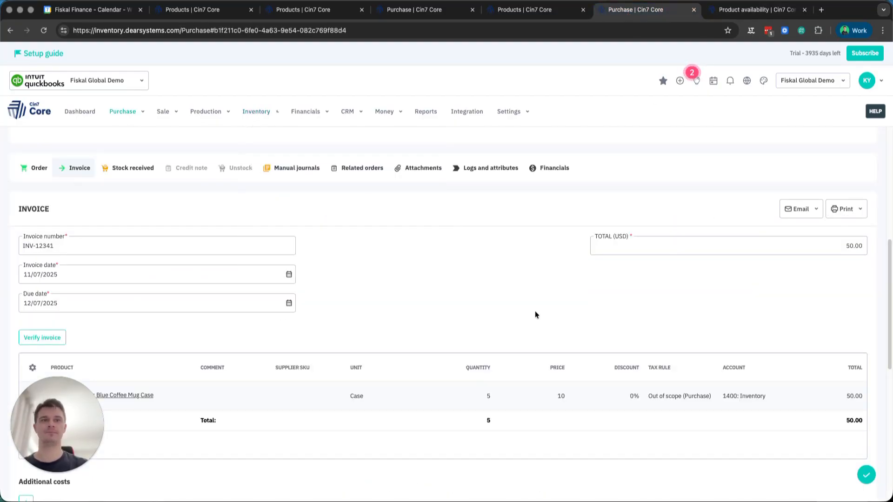
{"action": "left_click", "coordinate": [132, 168]}
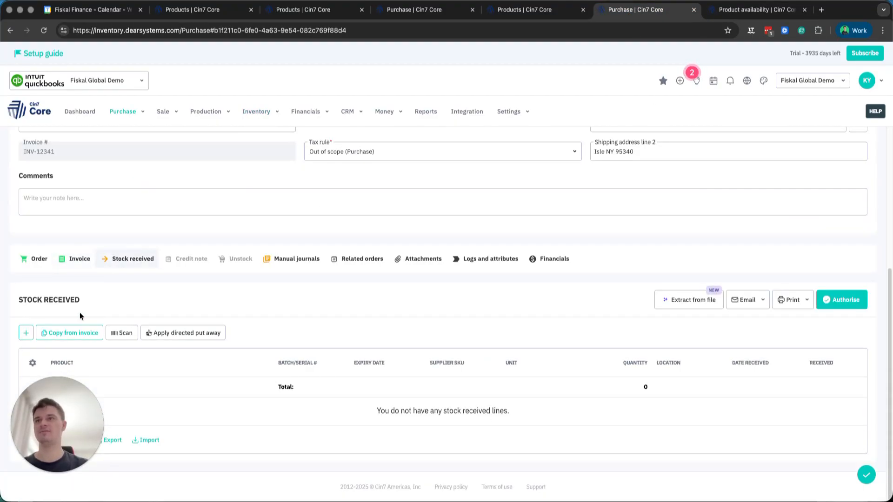
{"action": "left_click", "coordinate": [77, 333]}
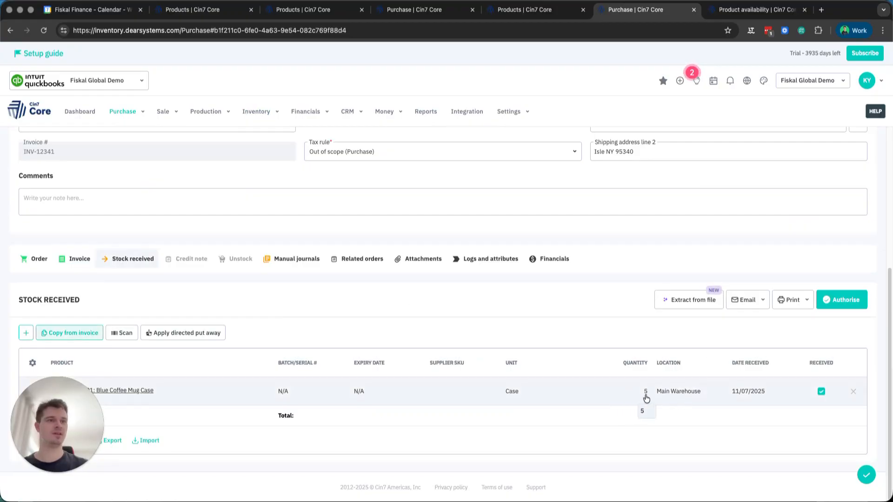
{"action": "left_click", "coordinate": [831, 304]}
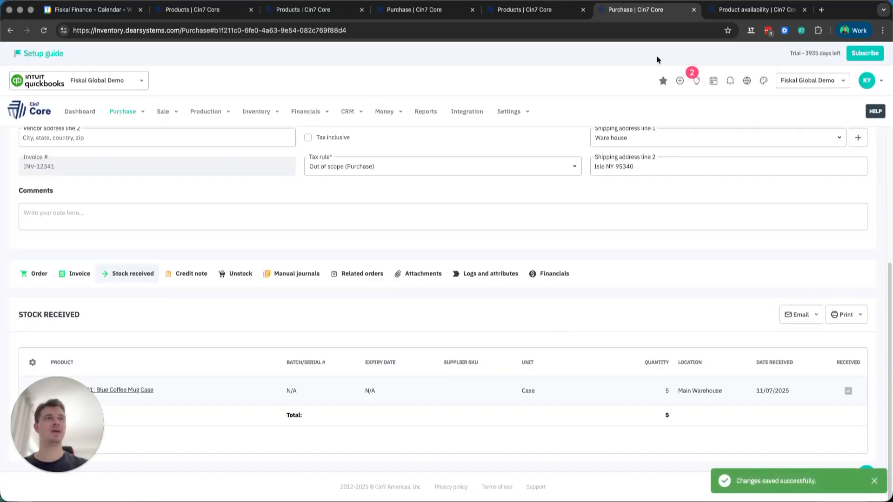
- Refresh the MUG product availability results to check stock of the mug and its case
{"action": "left_click", "coordinate": [735, 10]}
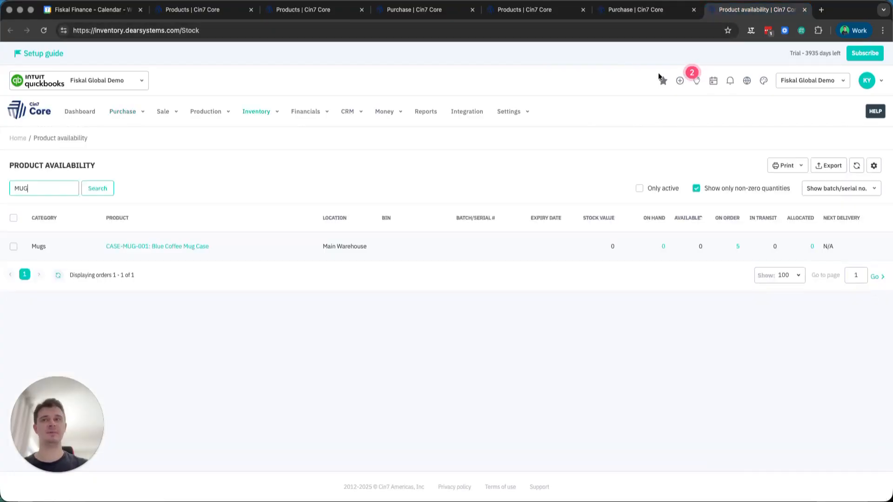
{"action": "left_click", "coordinate": [56, 274]}
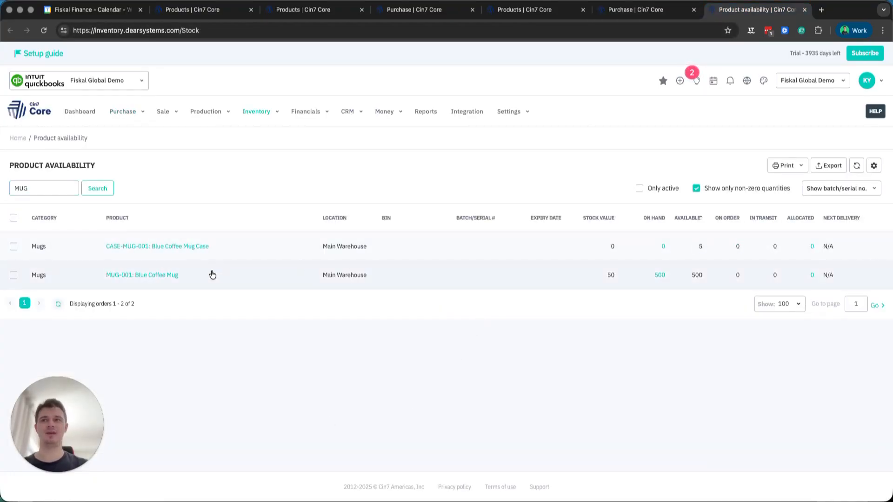